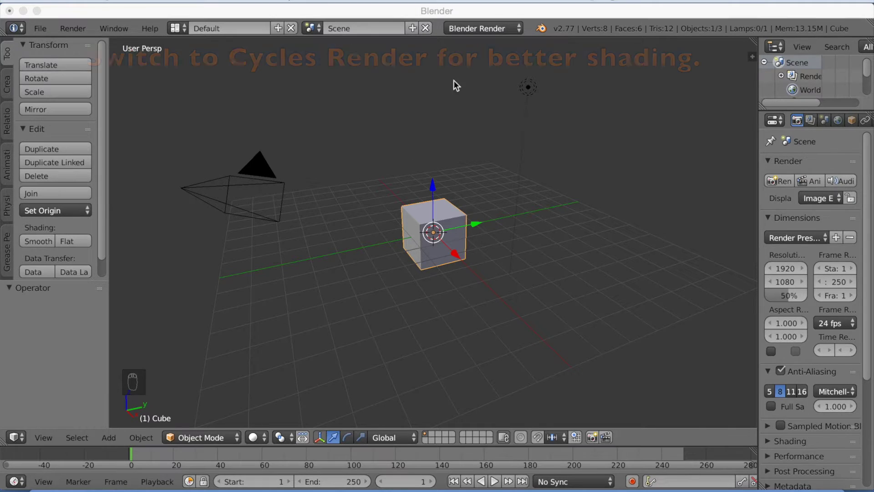
# Switch the render engine to Cycles Render.
pyautogui.click(471, 28)
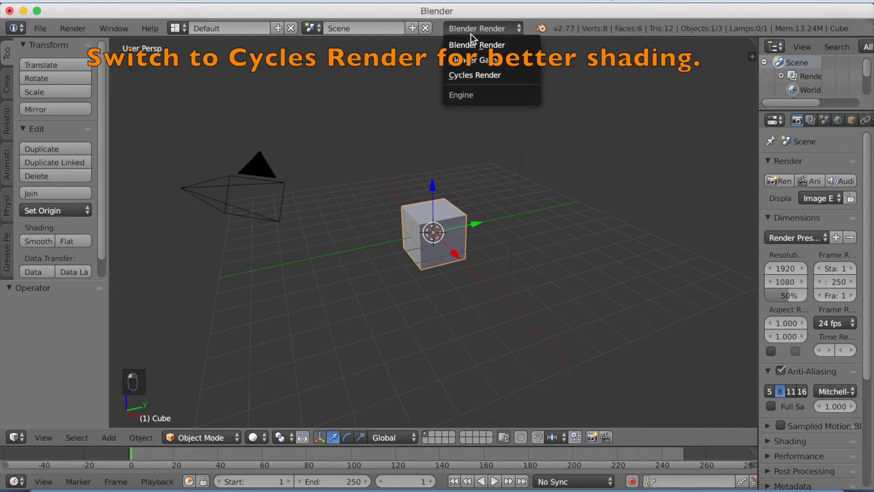
pyautogui.click(463, 75)
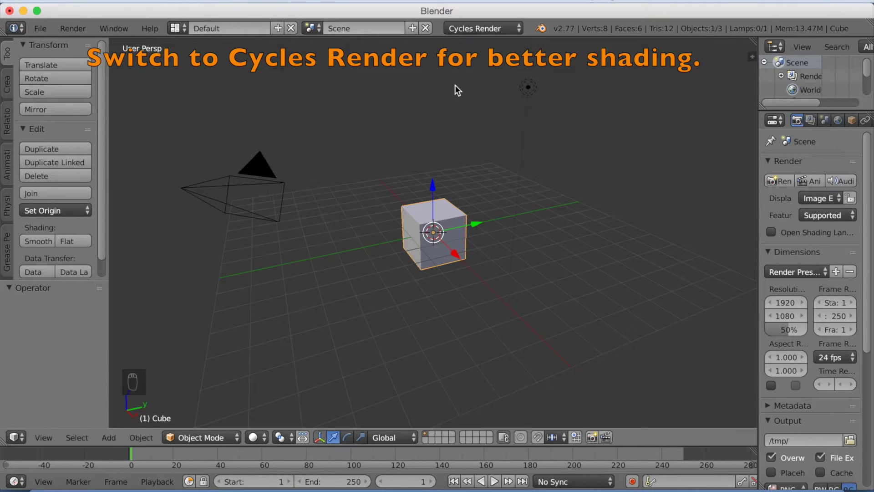
# Add a floor plane beneath the cube, lowered about 1.03 units along Z and scaled up about 13.5 times.
pyautogui.click(7, 84)
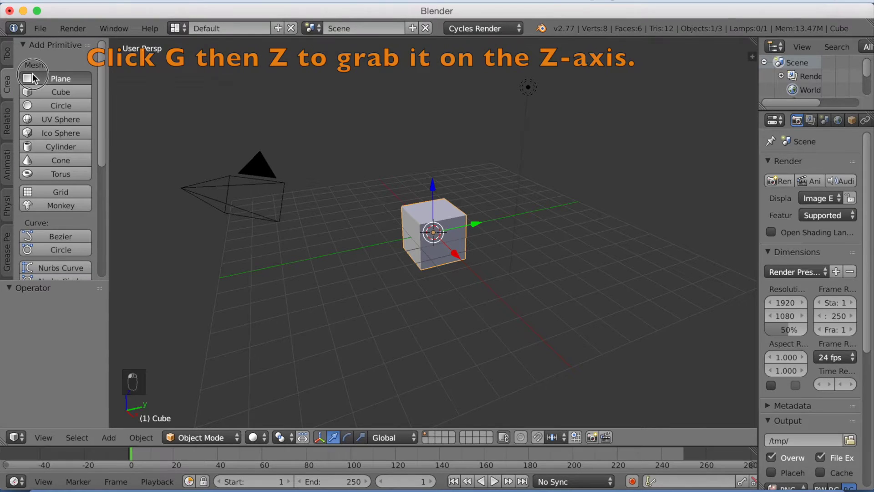
pyautogui.click(82, 83)
pyautogui.press('g')
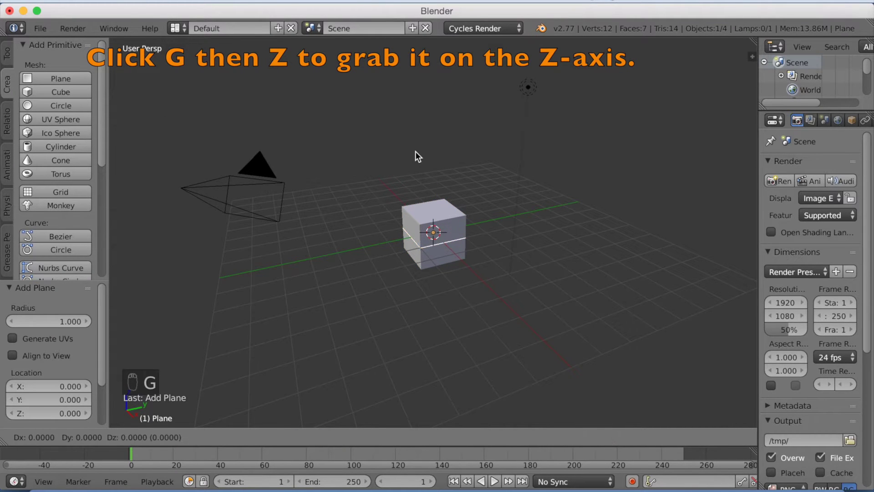
pyautogui.press('z')
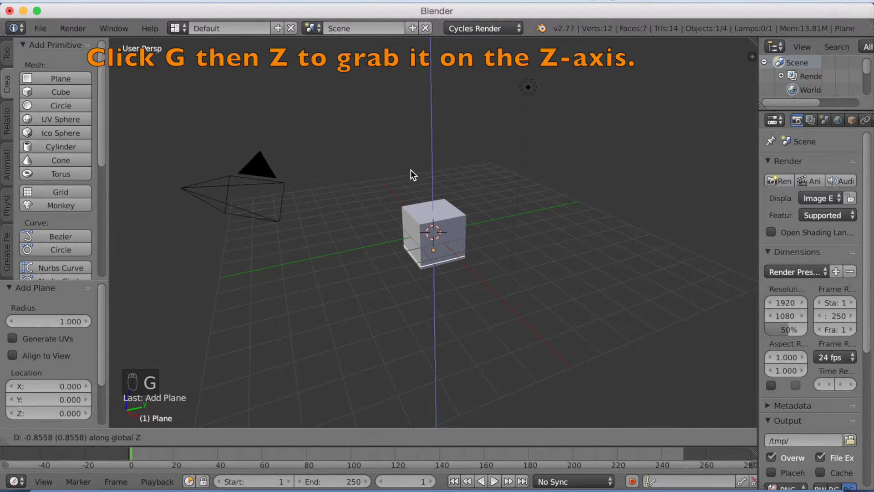
pyautogui.click(412, 177)
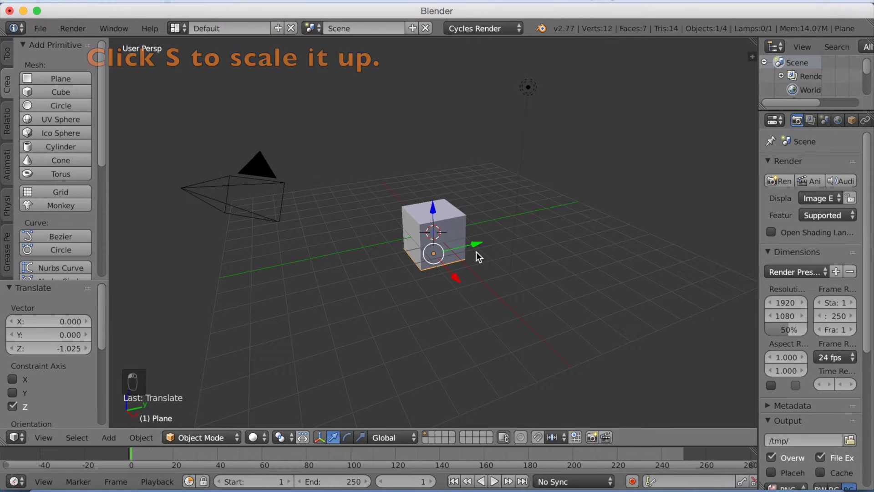
pyautogui.press('s')
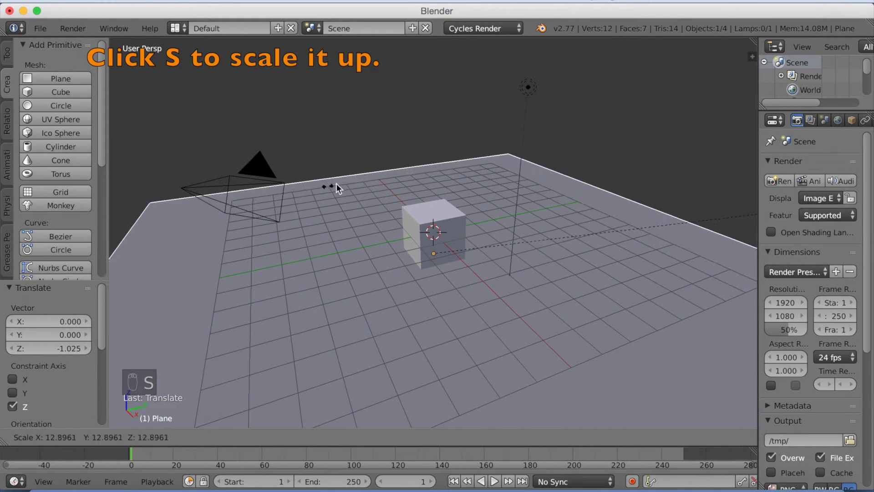
pyautogui.click(354, 180)
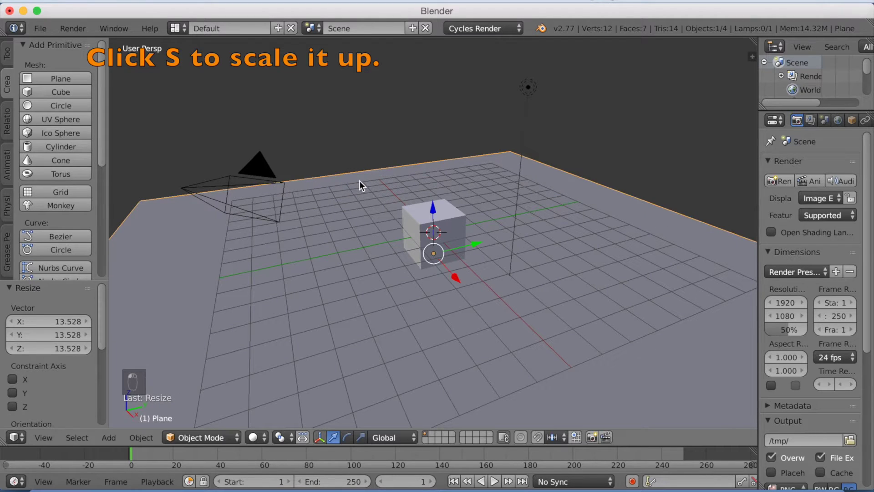
# Delete the default lamp from the scene.
pyautogui.rightClick(530, 91)
pyautogui.press('x')
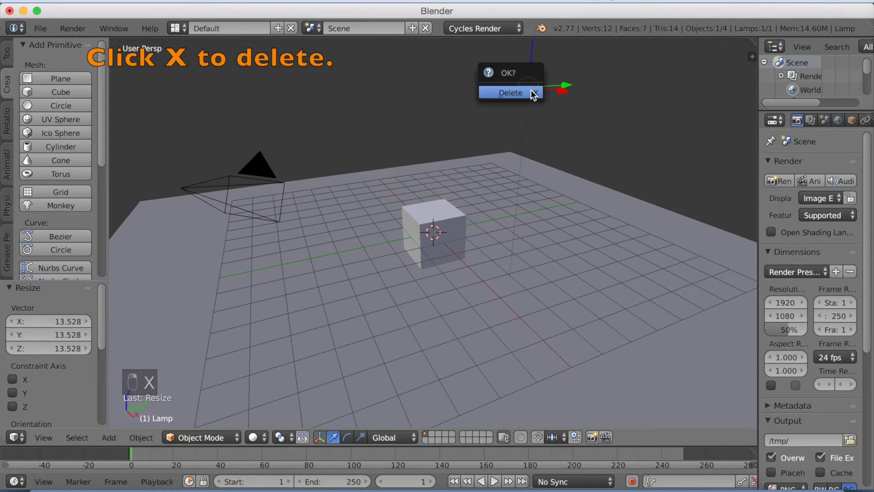
pyautogui.click(529, 90)
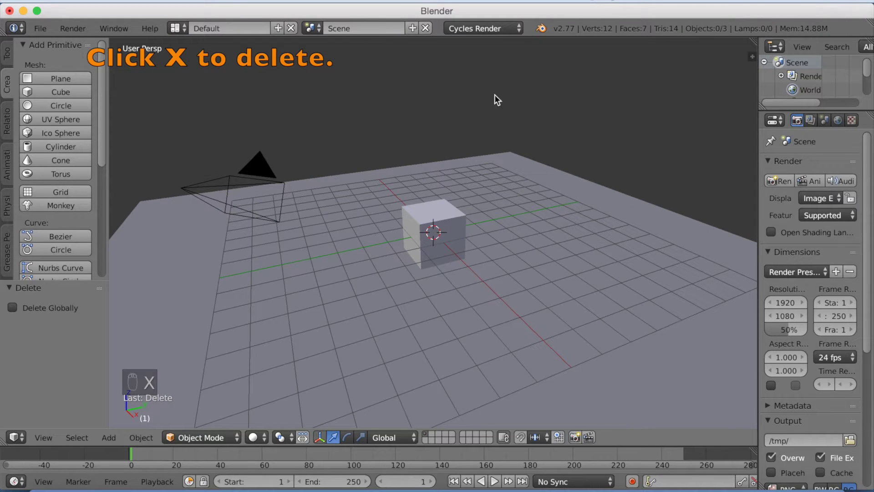
# Add a second plane, rotated about 33°, placed above and beside the cube, and scaled up about 3.2 times.
pyautogui.click(59, 80)
pyautogui.moveTo(496, 234); pyautogui.dragTo(518, 227, button='middle')
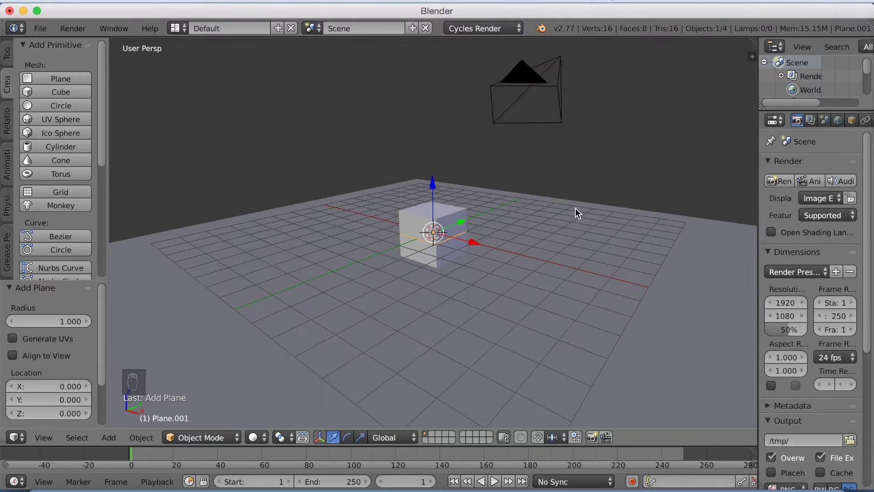
pyautogui.press('r')
pyautogui.click(553, 238)
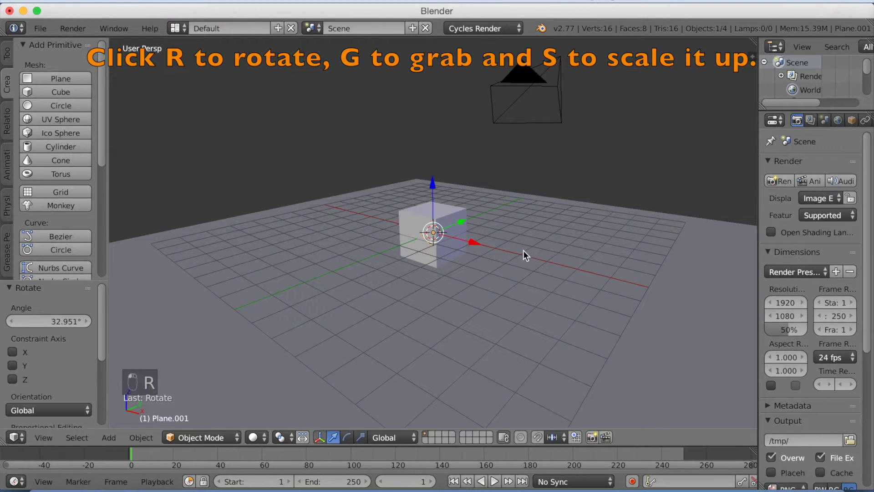
pyautogui.press('g')
pyautogui.click(725, 105)
pyautogui.press('s')
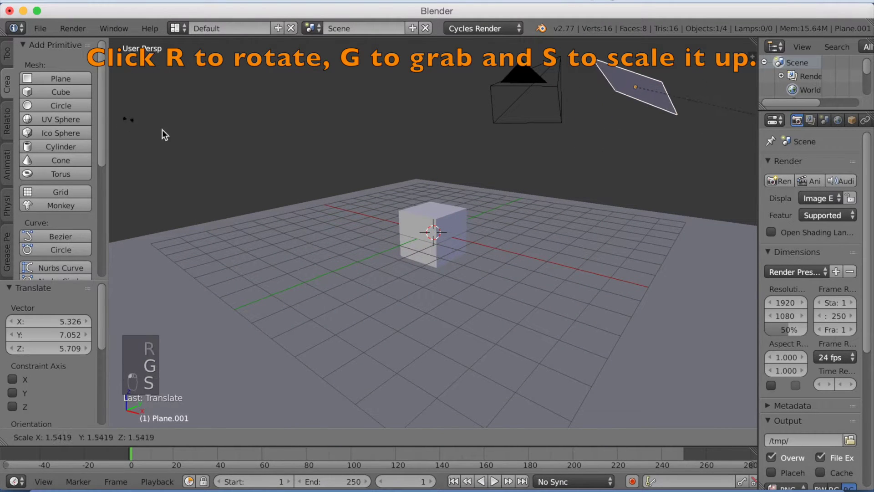
pyautogui.click(348, 178)
# Move the tilted plane farther out and up, by about 0.19 in X, 1.46 in Y and 1.52 in Z.
pyautogui.scroll(-3, 438, 190)
pyautogui.moveTo(438, 189); pyautogui.dragTo(415, 197, button='middle')
pyautogui.moveTo(426, 230); pyautogui.dragTo(461, 240, button='middle')
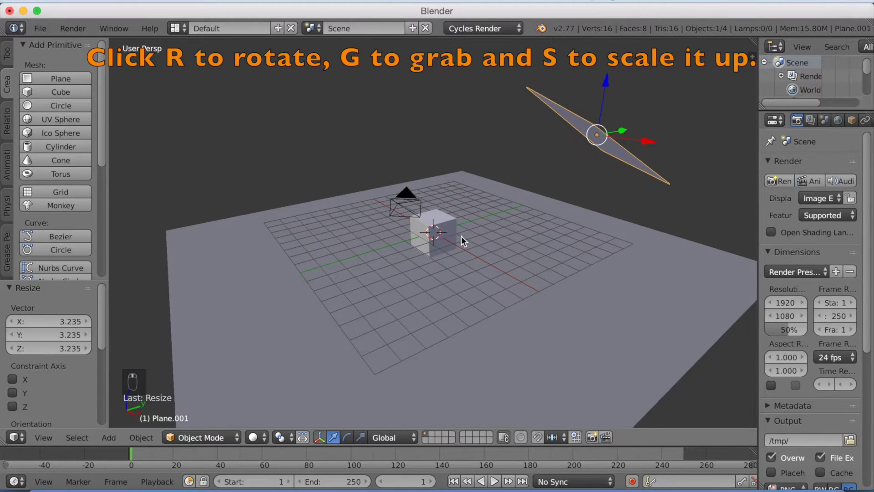
pyautogui.press('g')
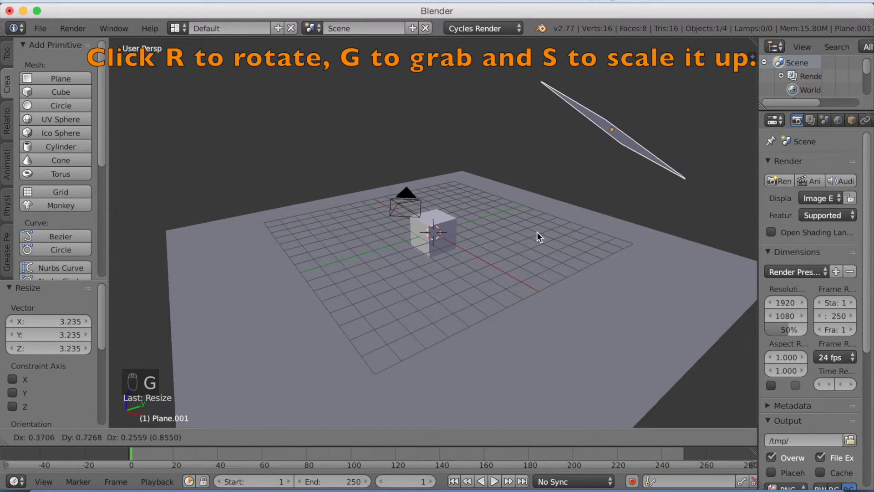
pyautogui.click(541, 207)
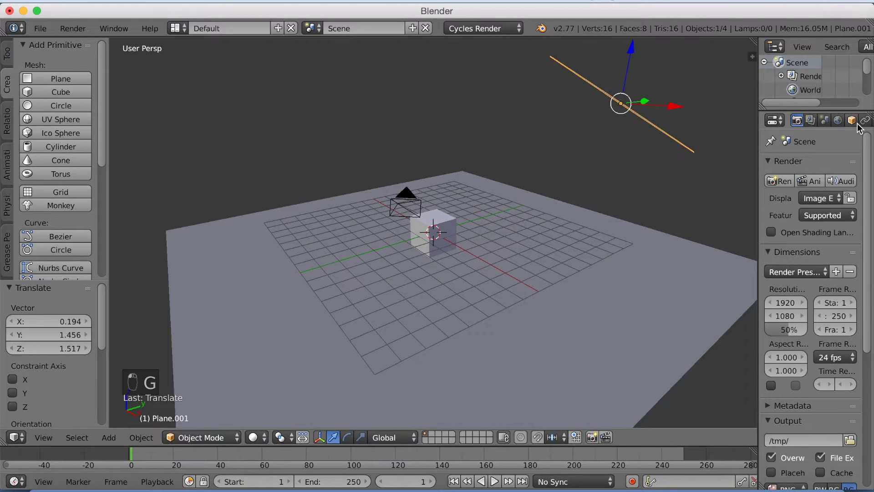
# Give the tilted plane a new material with an Emission surface and a strength of 5.
pyautogui.scroll(-2, 855, 120)
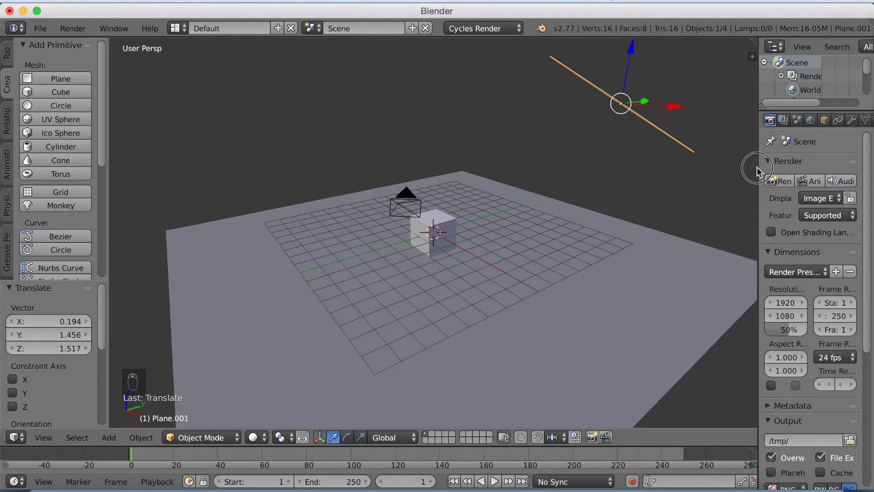
pyautogui.moveTo(759, 170); pyautogui.dragTo(670, 189)
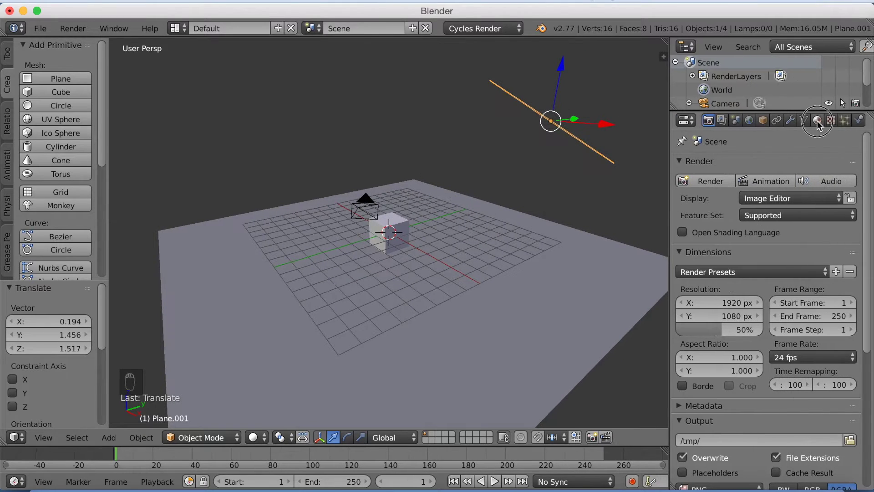
pyautogui.click(817, 120)
pyautogui.click(749, 212)
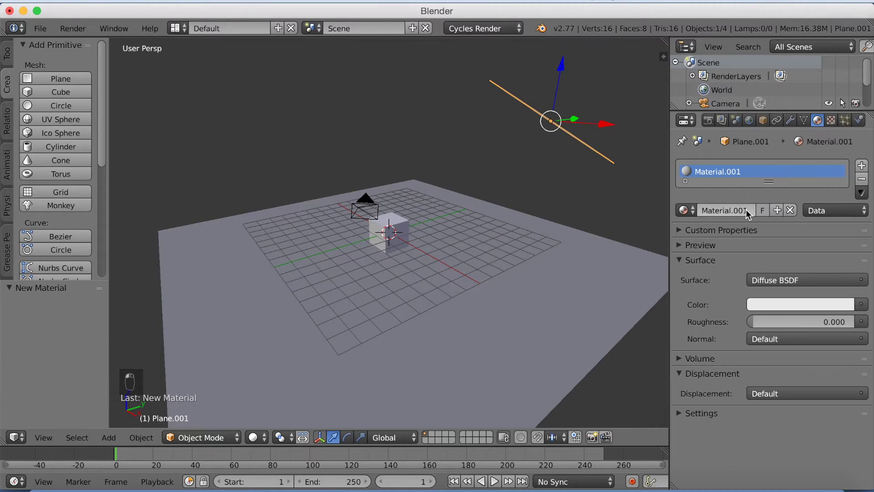
pyautogui.click(775, 278)
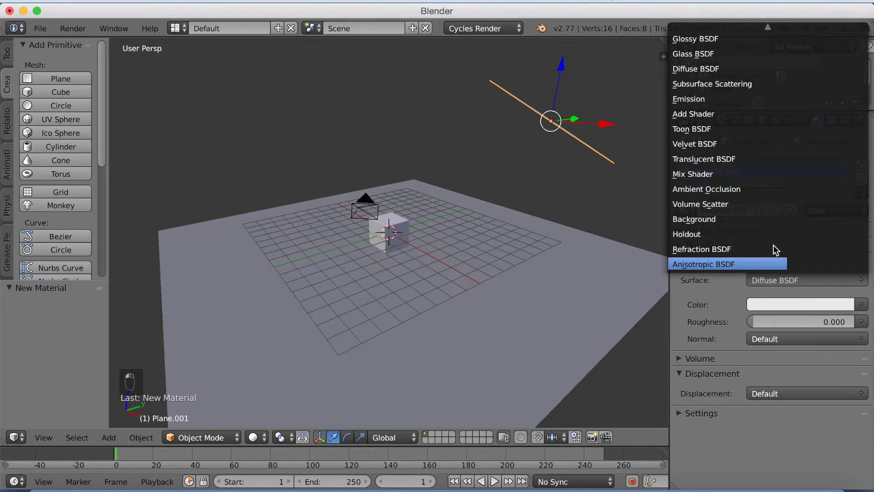
pyautogui.click(717, 98)
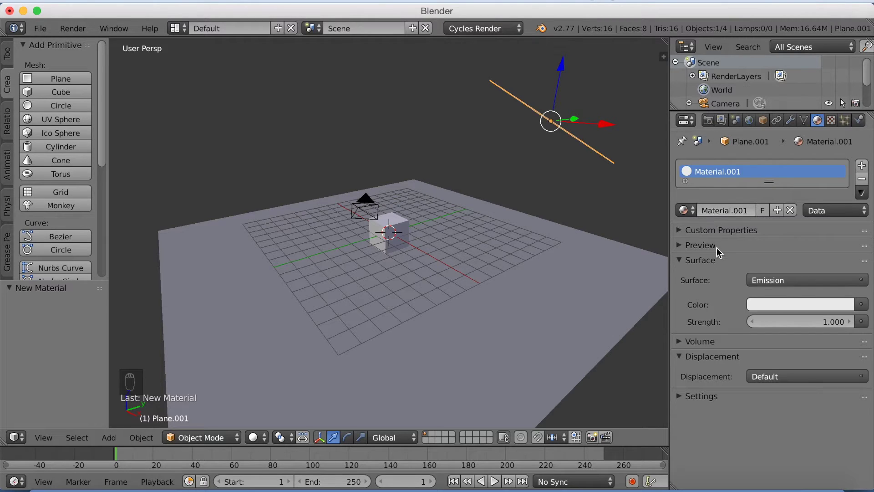
pyautogui.click(791, 322)
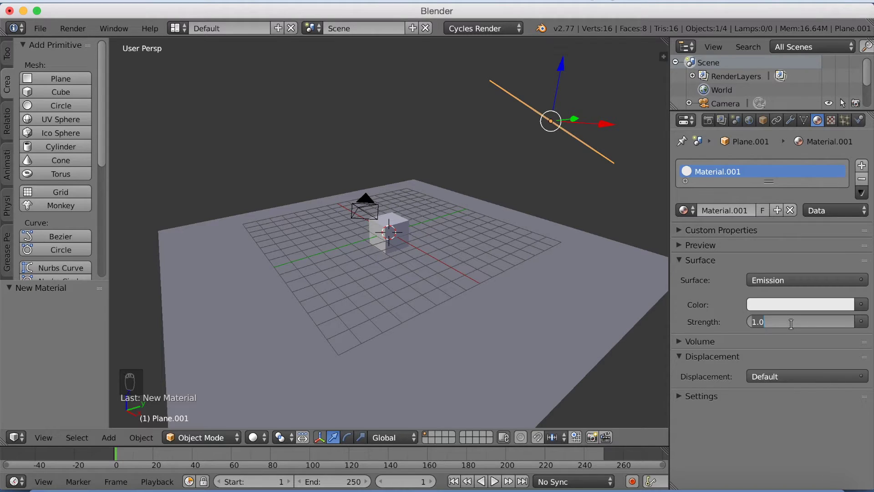
pyautogui.write('5')
pyautogui.press('Return')
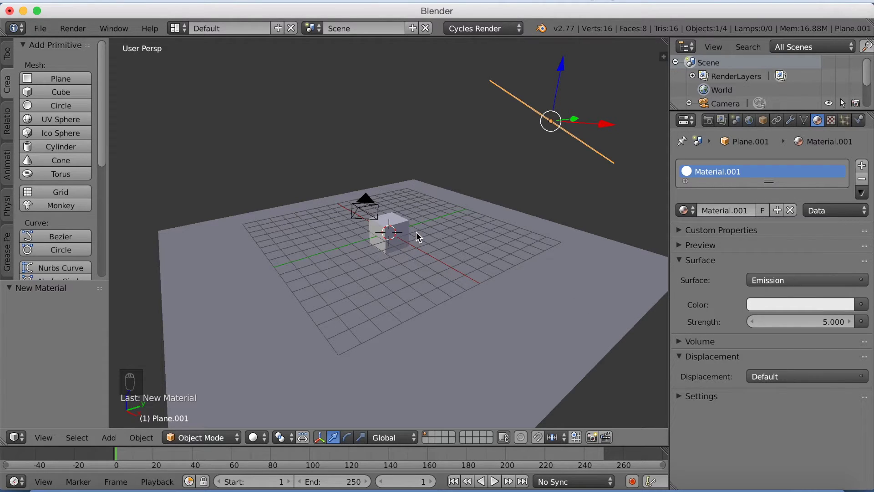
# Set the viewport shading to Rendered and give the floor plane a new dark grey material with RGB values of 0.196.
pyautogui.rightClick(430, 230)
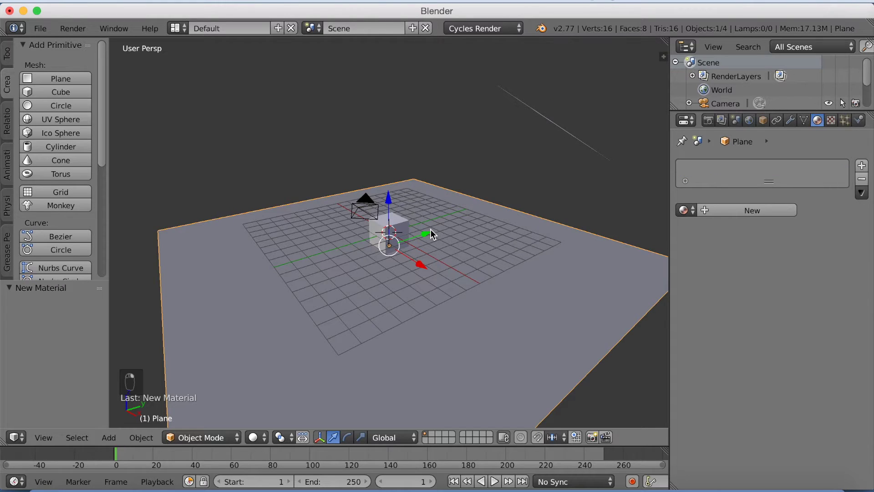
pyautogui.click(253, 437)
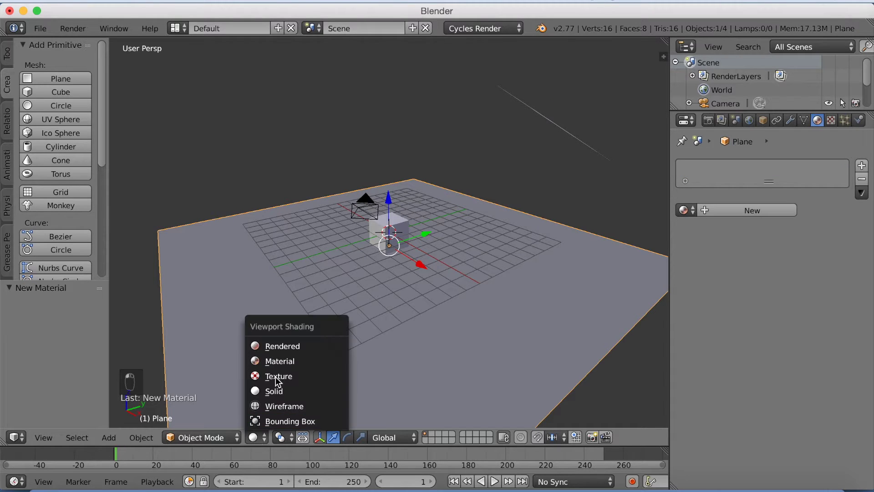
pyautogui.click(284, 348)
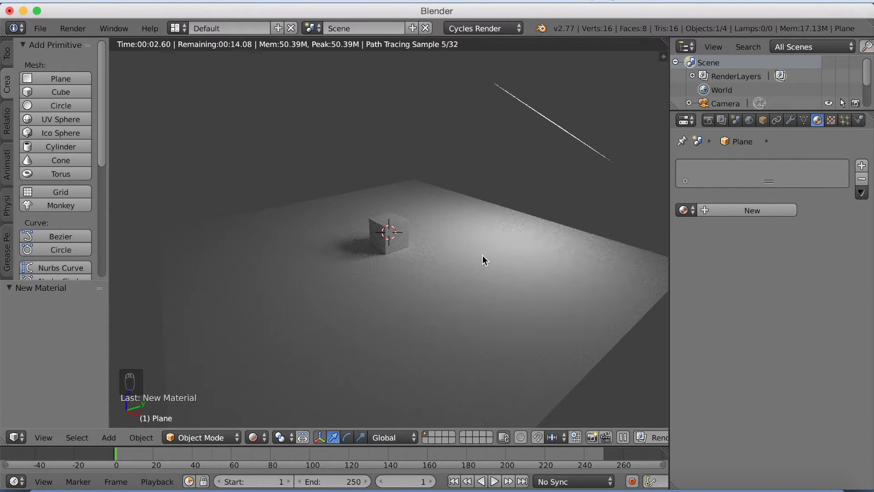
pyautogui.click(742, 206)
pyautogui.click(796, 302)
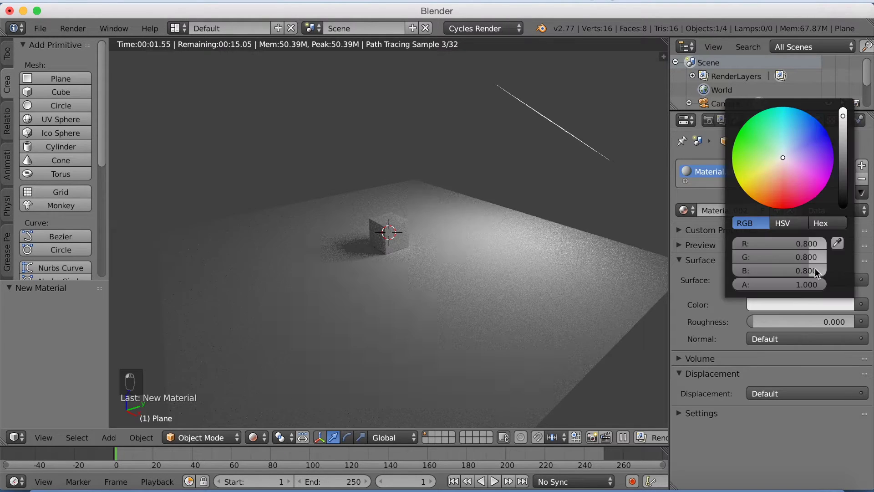
pyautogui.moveTo(843, 147); pyautogui.dragTo(843, 159)
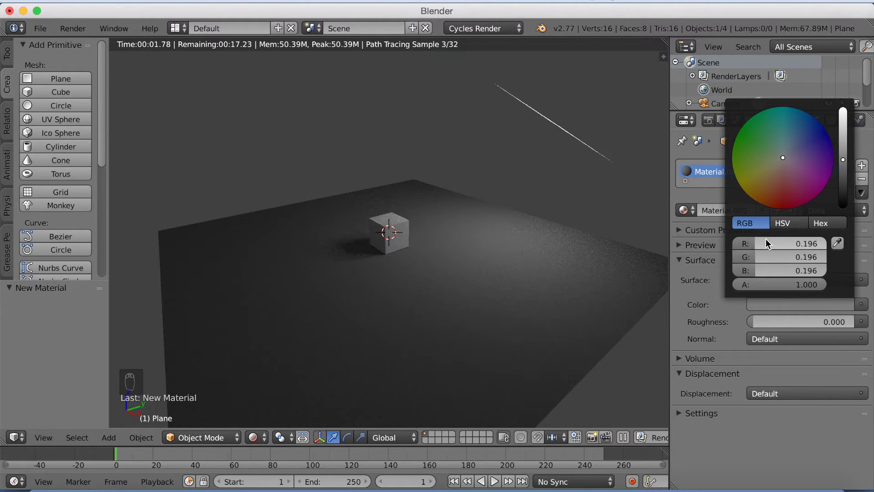
# Rotate the emission plane about 15° and move it by about -0.74 in X, 0.23 in Y and 2.09 in Z.
pyautogui.rightClick(599, 155)
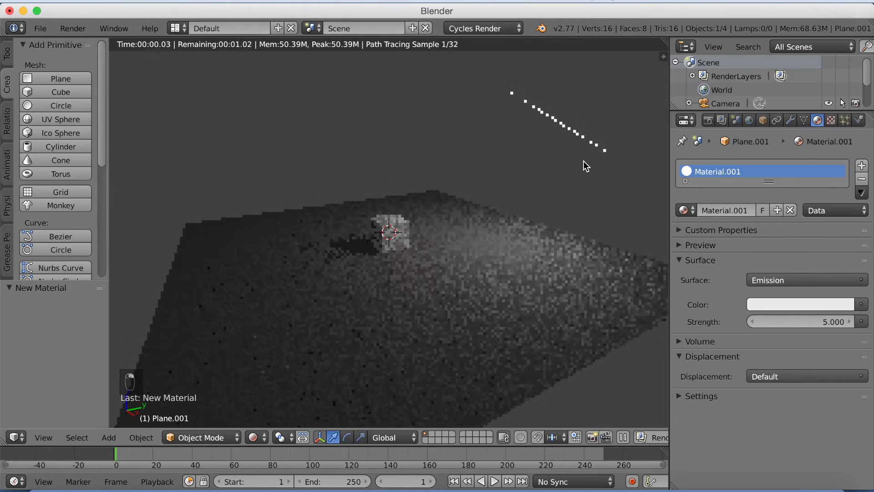
pyautogui.press('r')
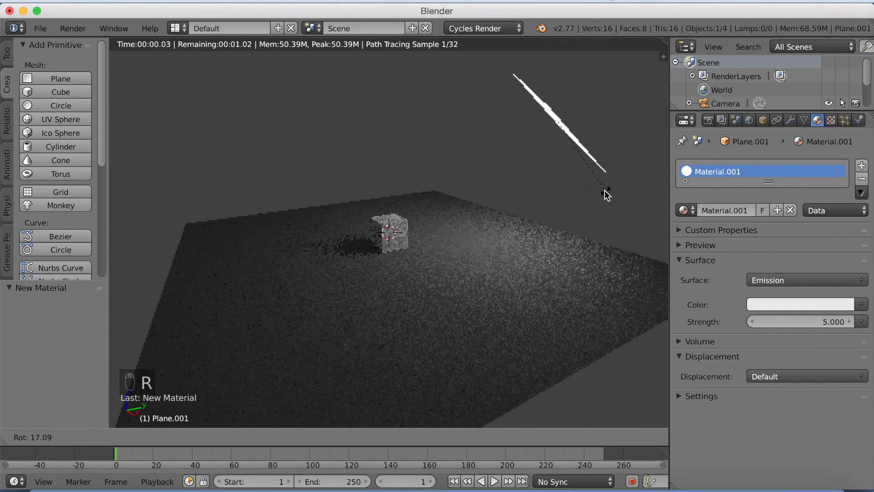
pyautogui.click(607, 187)
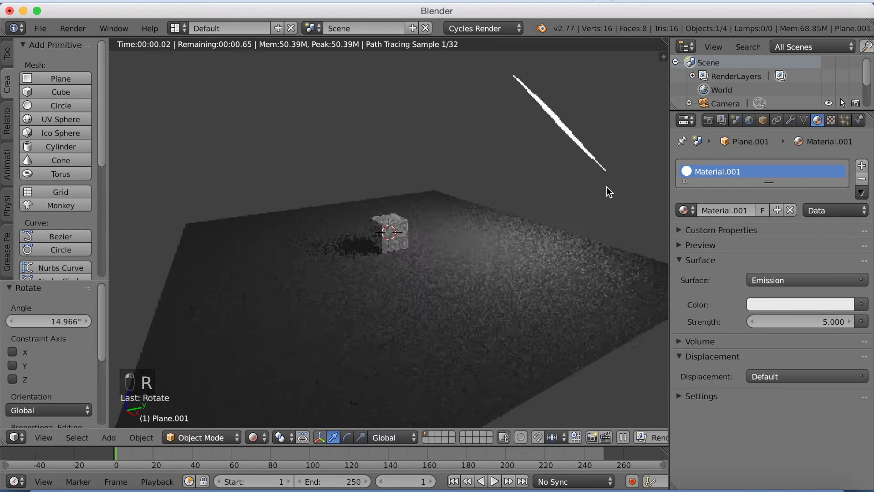
pyautogui.press('g')
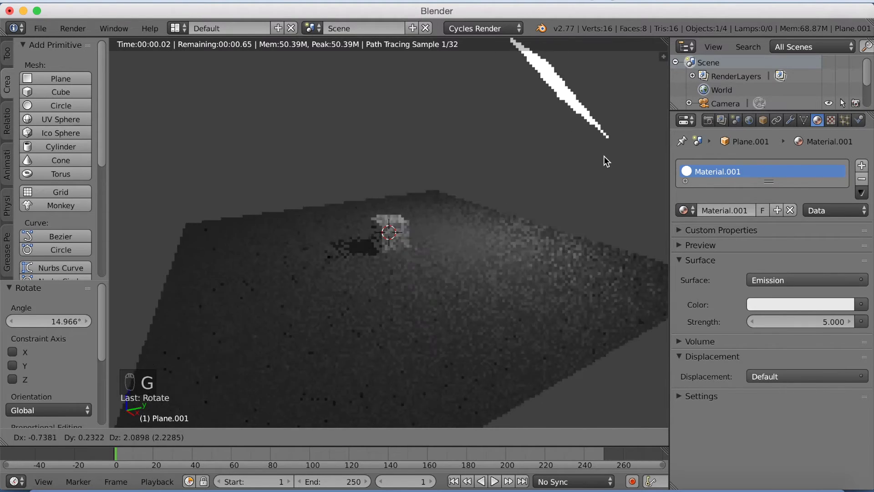
pyautogui.click(603, 155)
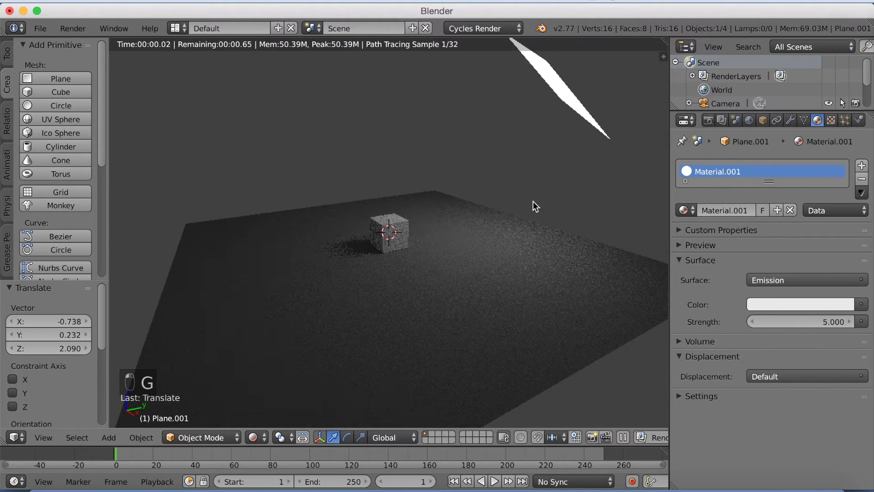
# Set the viewport shading back to Solid and frame the cube more closely.
pyautogui.click(252, 436)
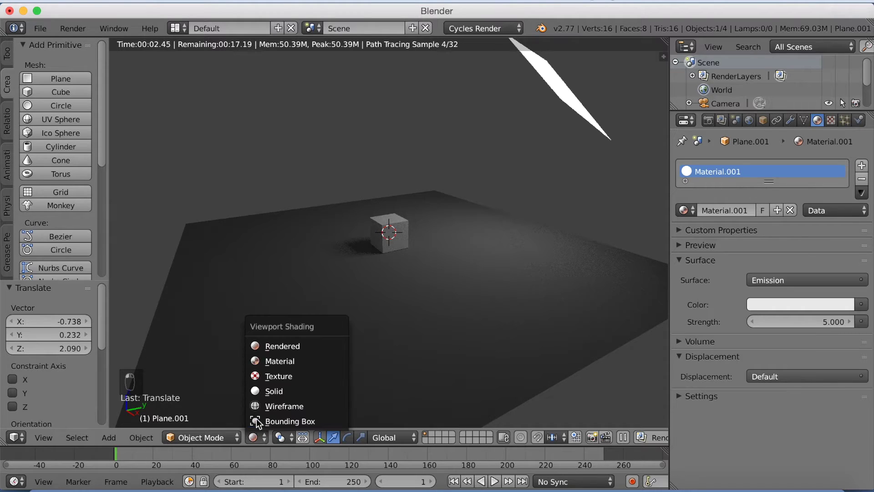
pyautogui.click(268, 391)
pyautogui.scroll(3, 427, 254)
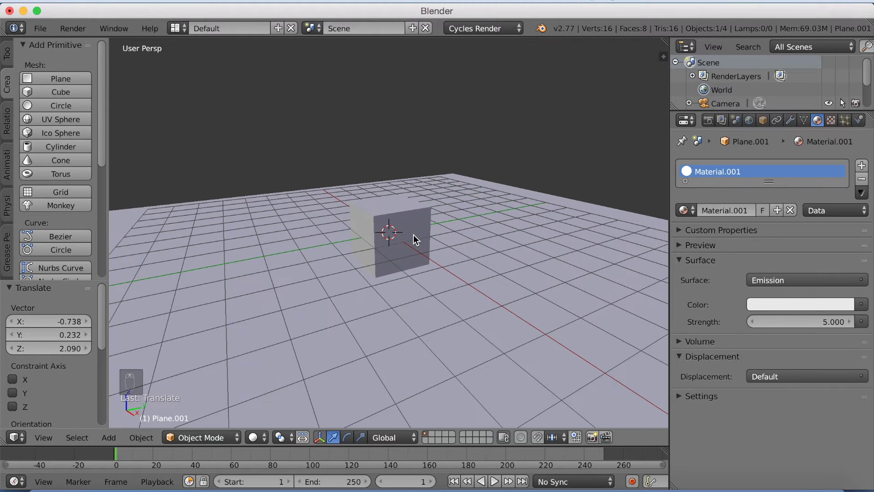
# Give the cube's material a Mix Shader surface combining a Transparent BSDF and a Diffuse BSDF.
pyautogui.rightClick(415, 239)
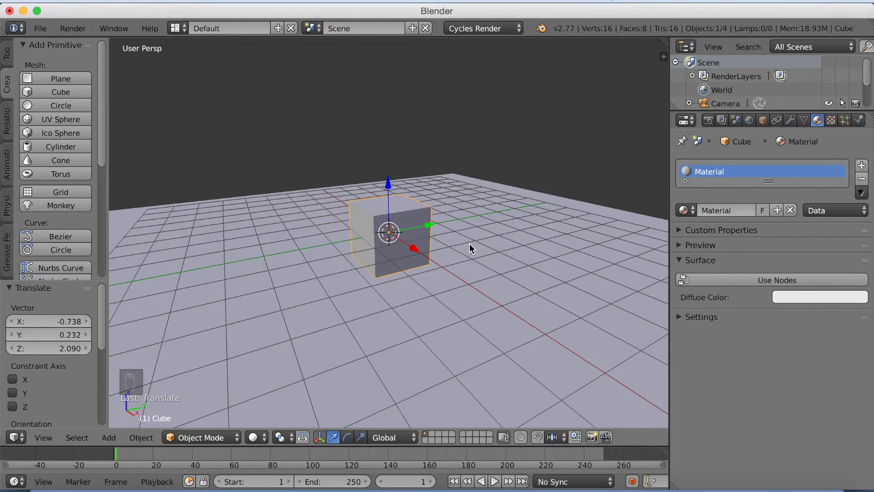
pyautogui.click(745, 283)
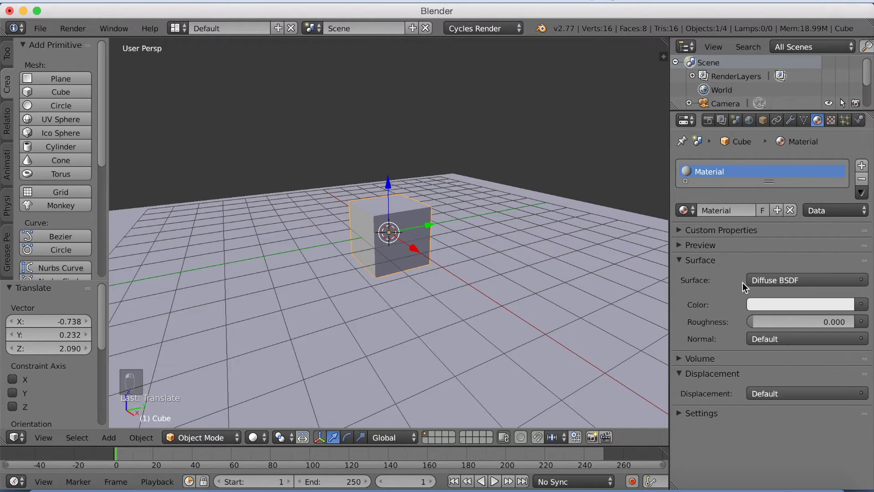
pyautogui.click(759, 280)
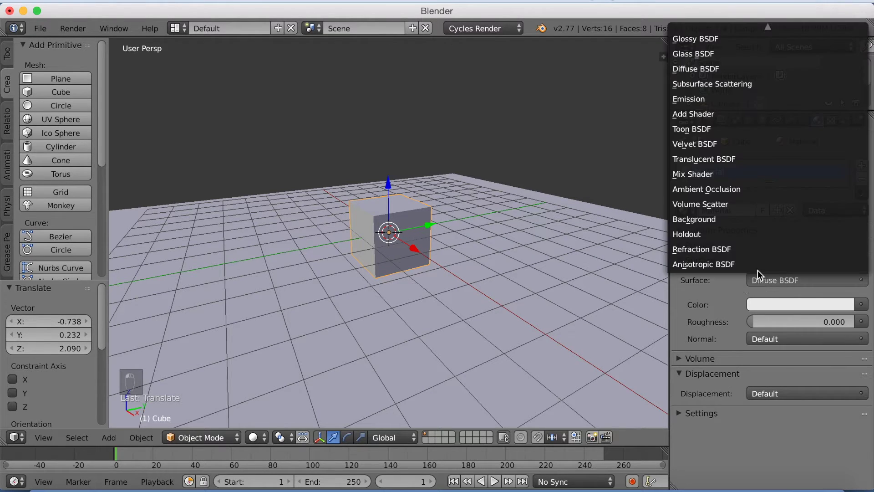
pyautogui.click(717, 175)
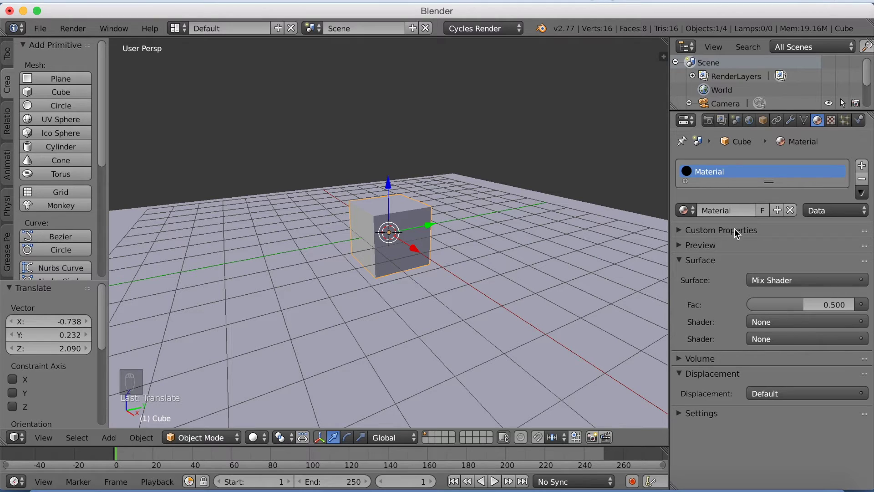
pyautogui.click(768, 324)
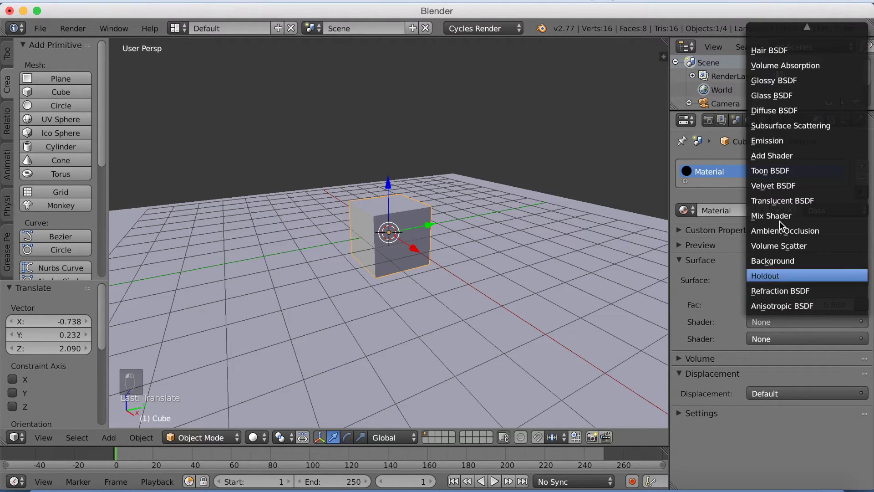
pyautogui.scroll(1, 788, 46)
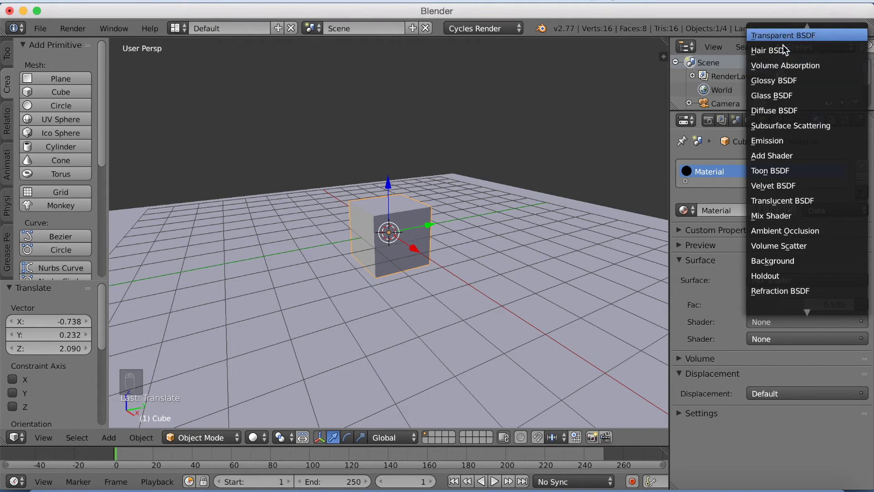
pyautogui.click(786, 36)
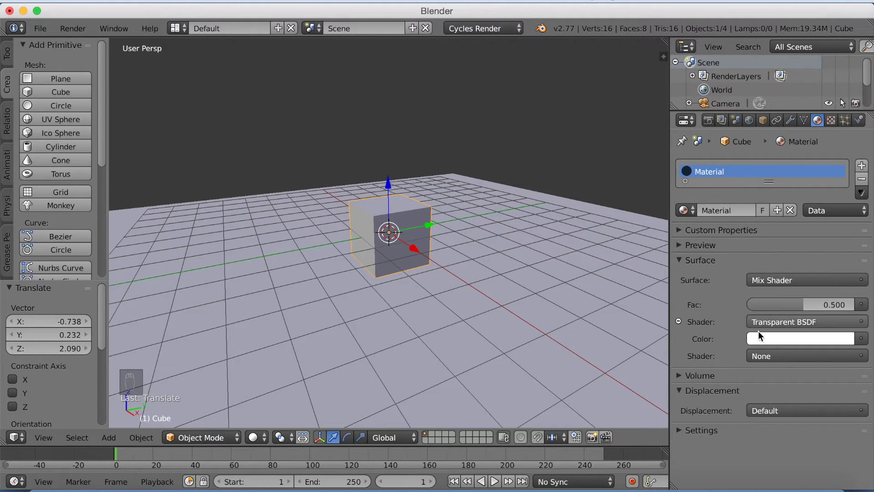
pyautogui.click(763, 356)
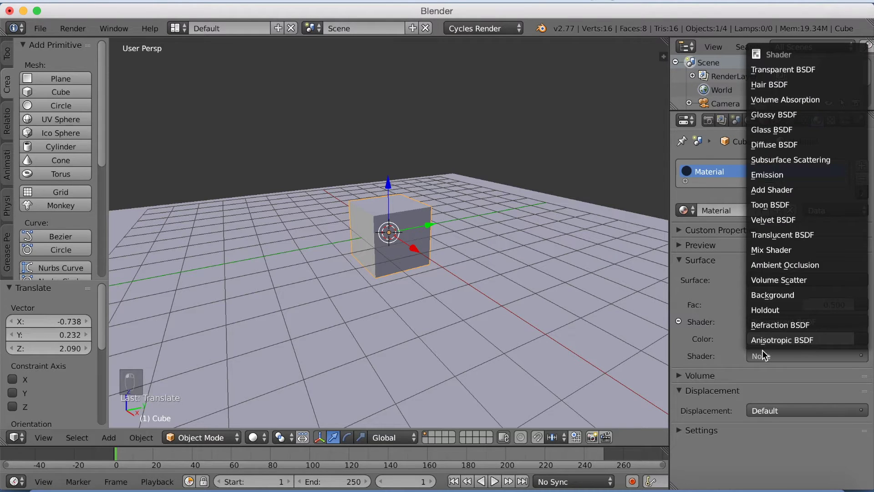
pyautogui.click(784, 146)
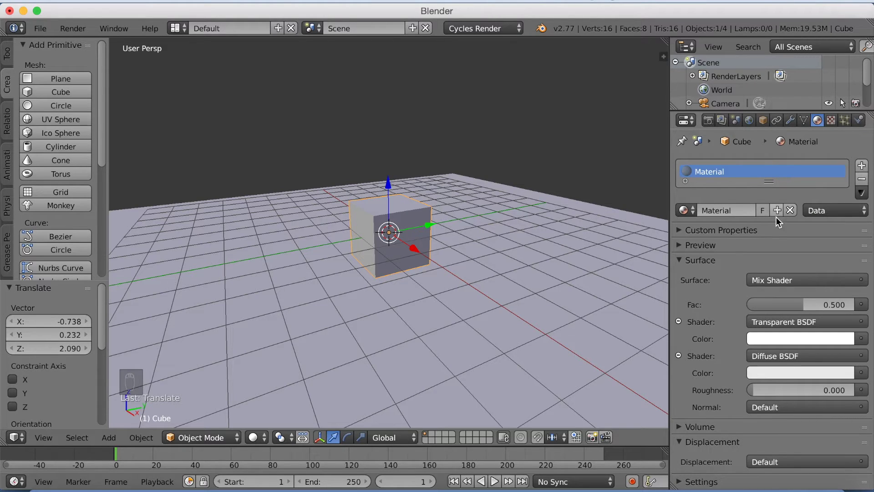
# In Rendered viewport shading, set the cube material's mix factor to 1.000 and its Diffuse BSDF color to blue.
pyautogui.click(252, 438)
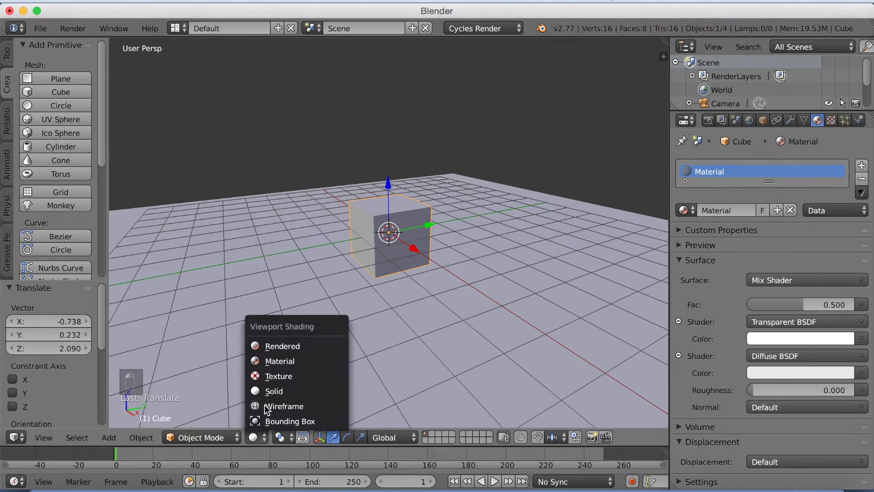
pyautogui.click(285, 346)
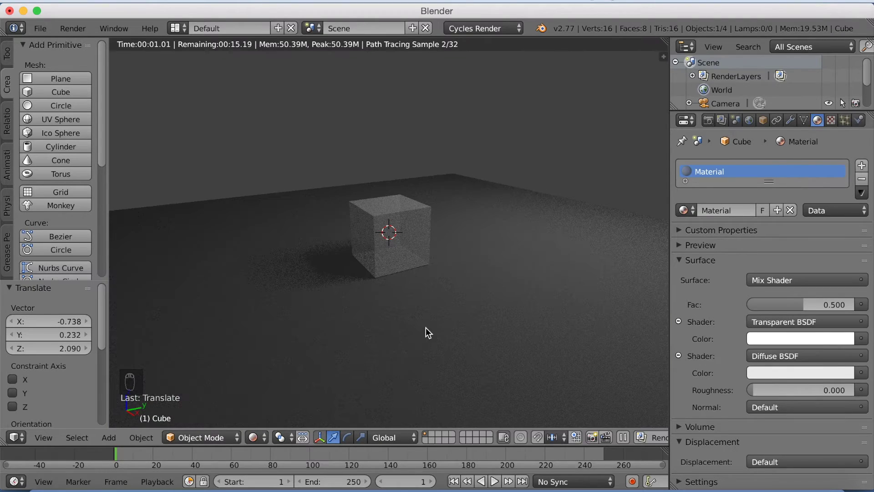
pyautogui.moveTo(801, 300); pyautogui.dragTo(854, 303)
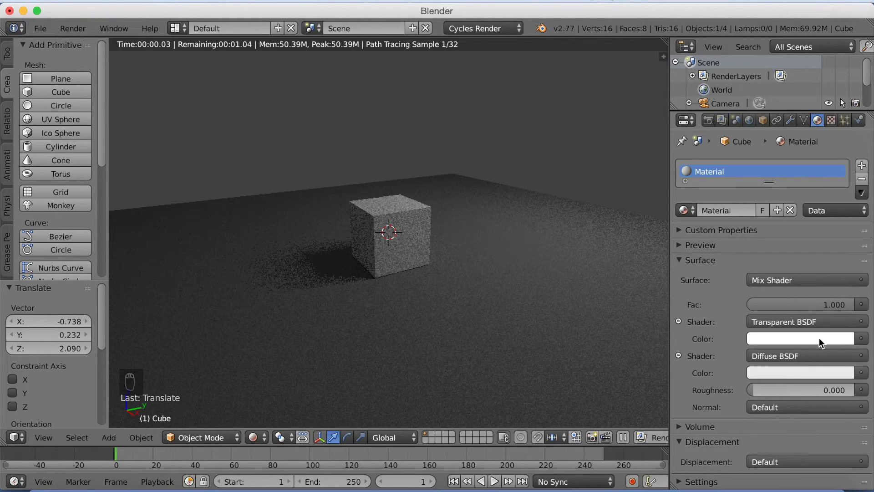
pyautogui.click(793, 373)
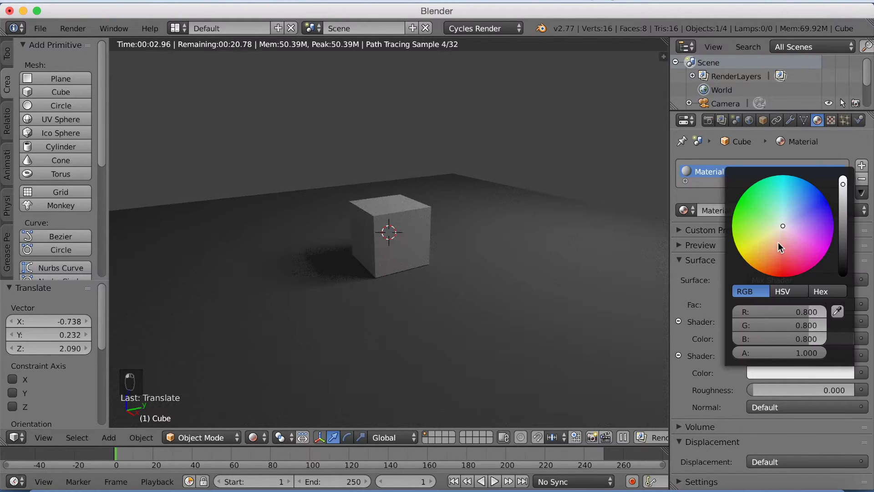
pyautogui.moveTo(785, 223); pyautogui.dragTo(801, 201)
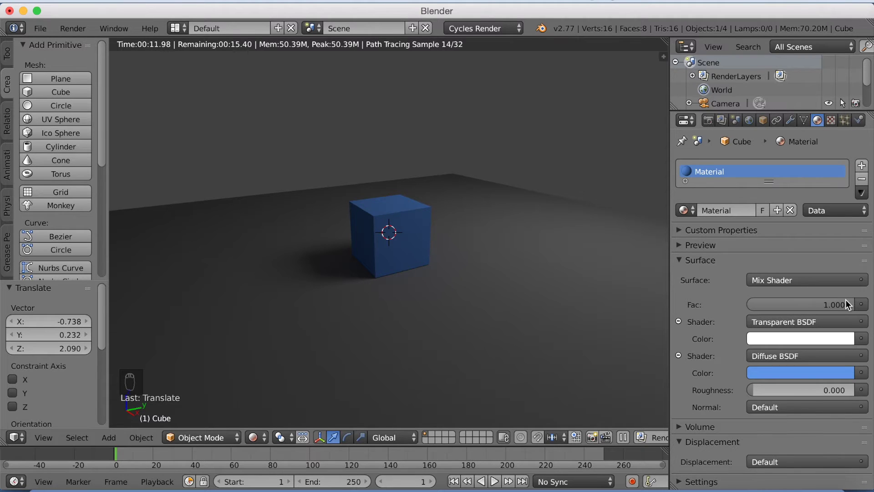
pyautogui.moveTo(845, 300)
pyautogui.mouseDown()
pyautogui.moveTo(735, 300)
pyautogui.moveTo(864, 299)
pyautogui.moveTo(854, 304)
pyautogui.mouseUp()
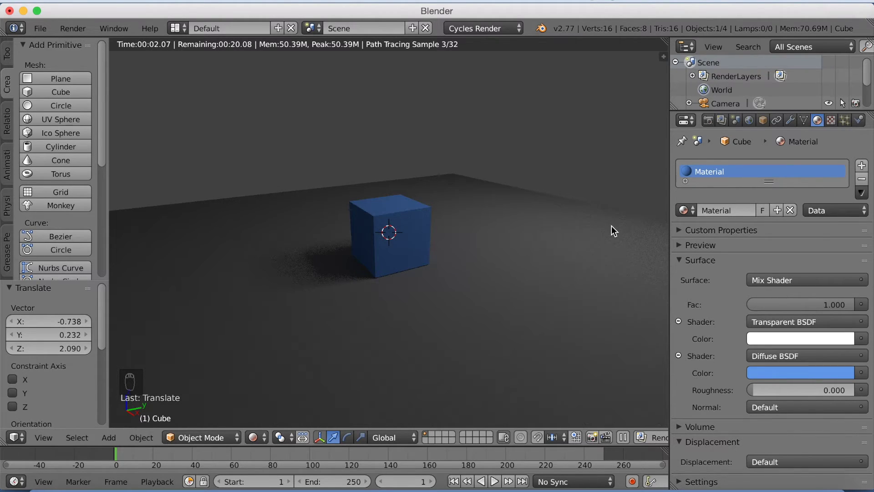
# Show the cube's transform properties and keyframe its location and its material's mix factor at frame 1.
pyautogui.press('n')
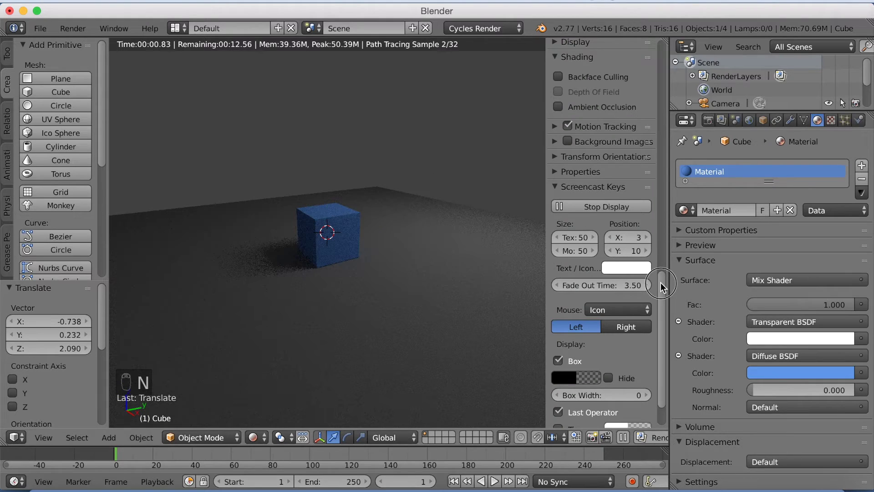
pyautogui.moveTo(661, 281); pyautogui.dragTo(654, 40)
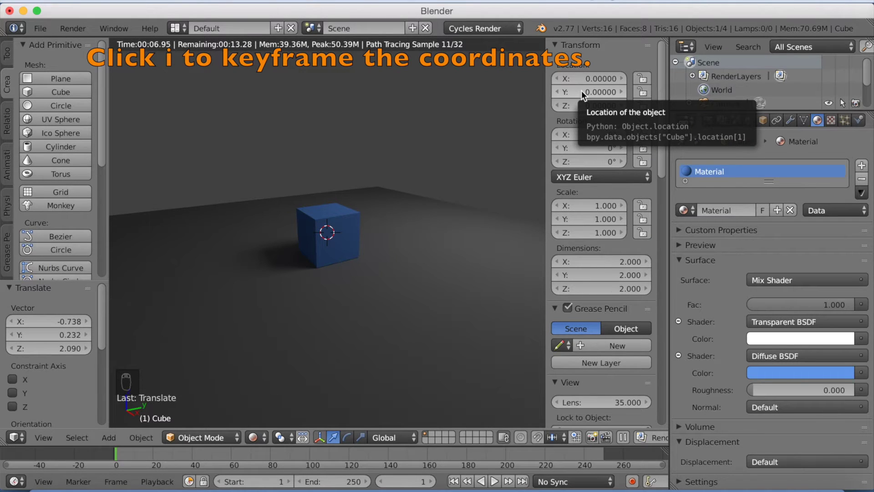
pyautogui.press('i')
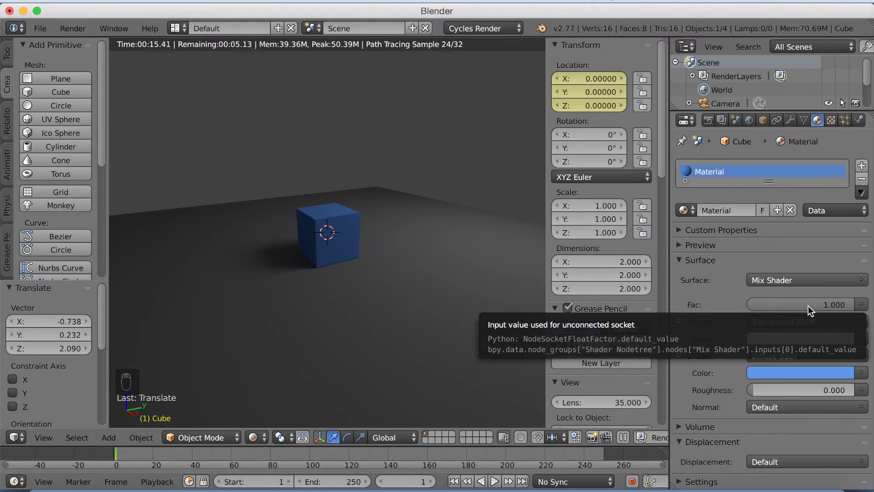
pyautogui.press('i')
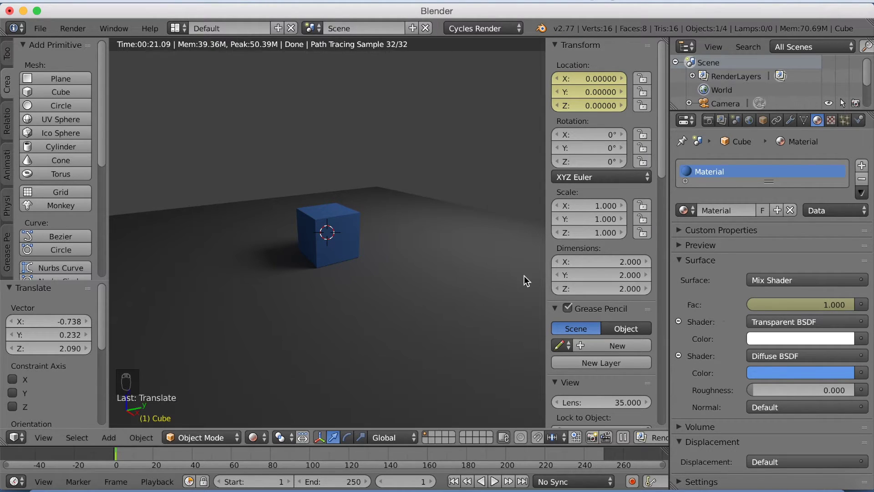
# Keyframe the mix factor and the cube's location at frame 20 with their values left as they are.
pyautogui.click(153, 455)
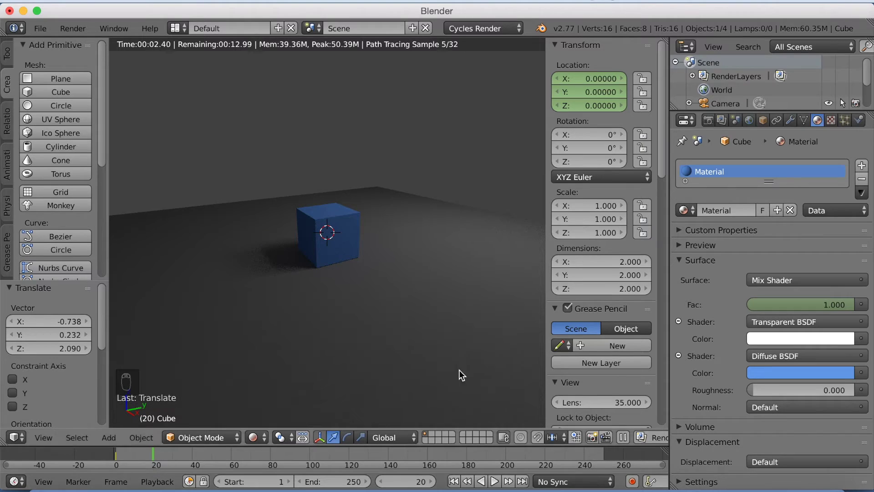
pyautogui.press('i')
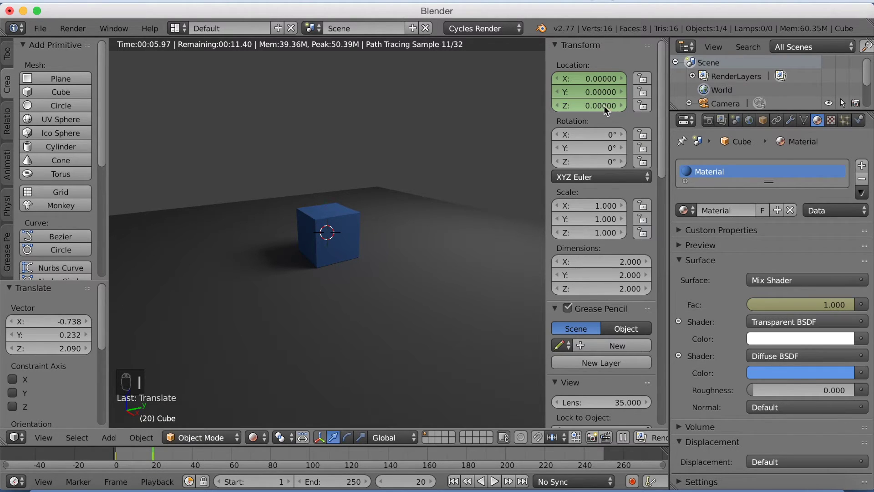
pyautogui.press('i')
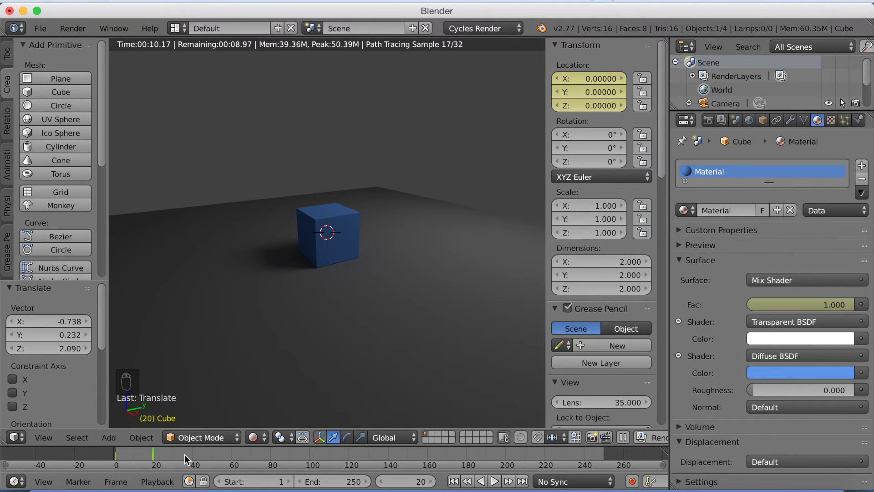
# At frame 40, set the mix factor to 0.000 and keyframe both the factor and the cube's location.
pyautogui.moveTo(184, 454); pyautogui.dragTo(192, 455)
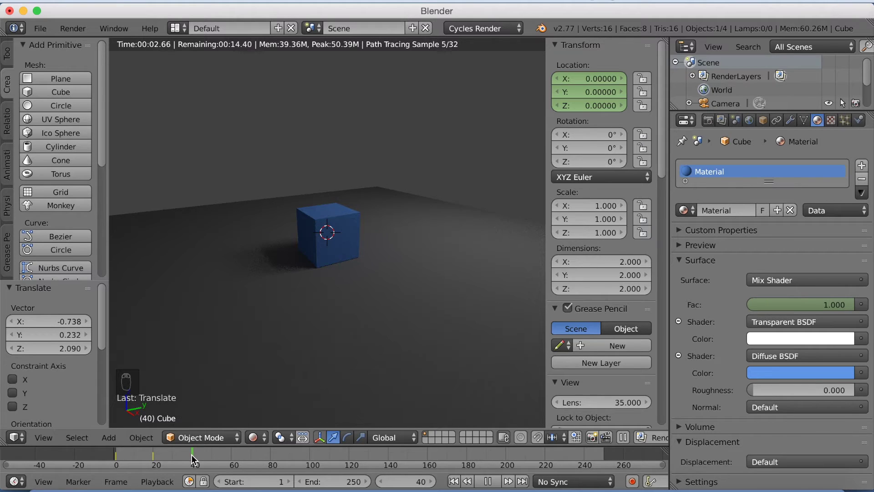
pyautogui.click(381, 482)
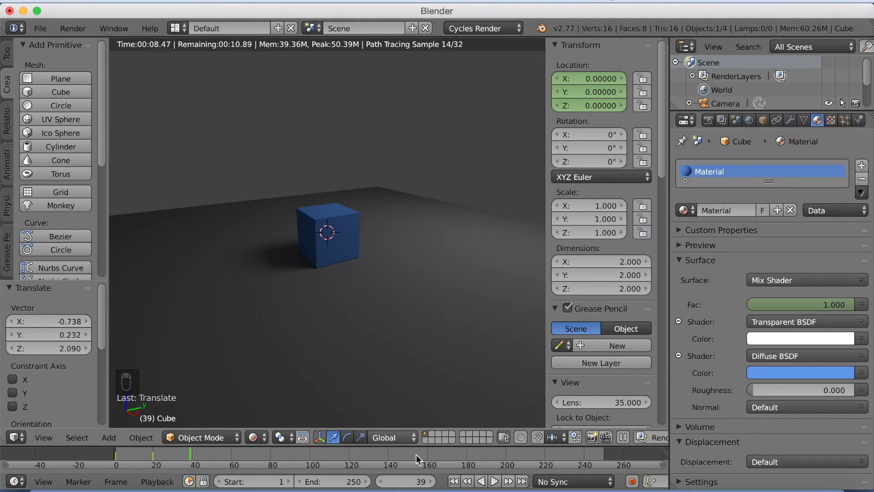
pyautogui.click(431, 481)
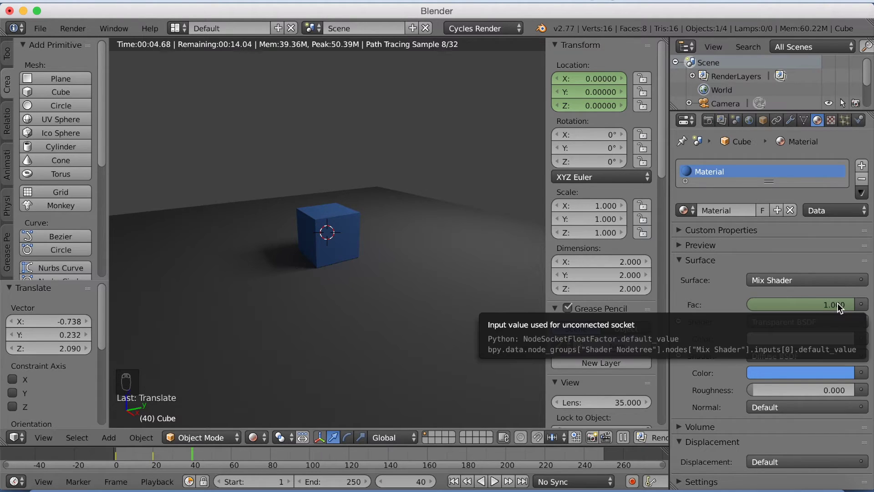
pyautogui.moveTo(837, 302); pyautogui.dragTo(749, 303)
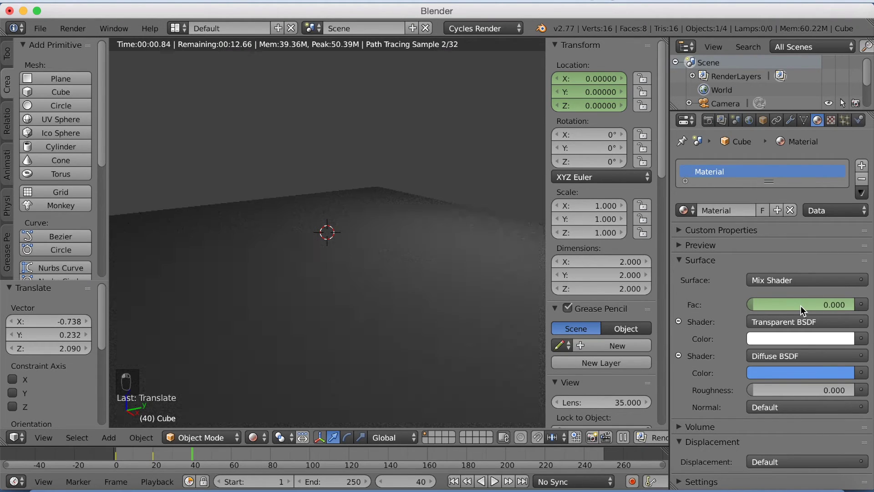
pyautogui.press('i')
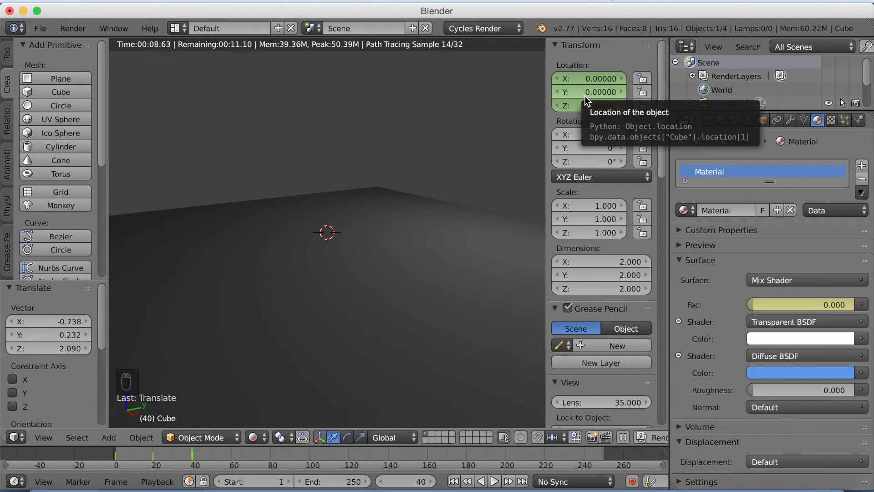
pyautogui.press('i')
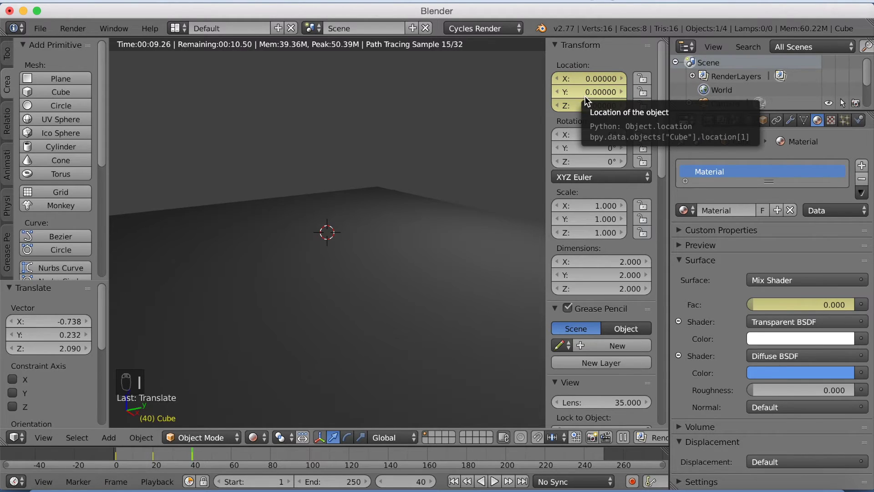
# Go to frame 59 and keyframe the cube's location and the mix factor there.
pyautogui.click(231, 457)
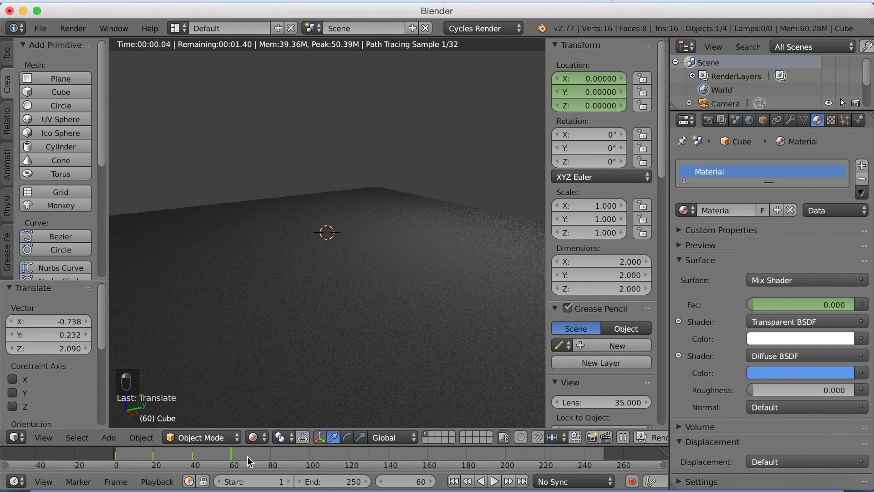
pyautogui.click(384, 481)
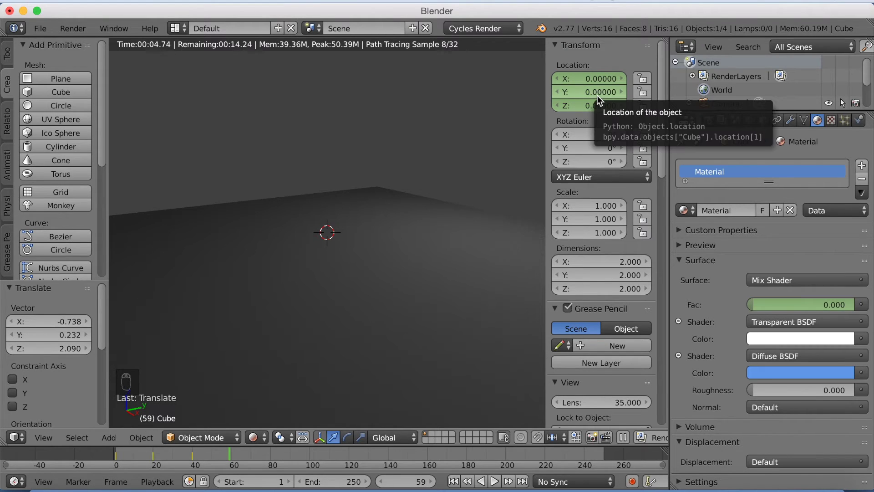
pyautogui.press('i')
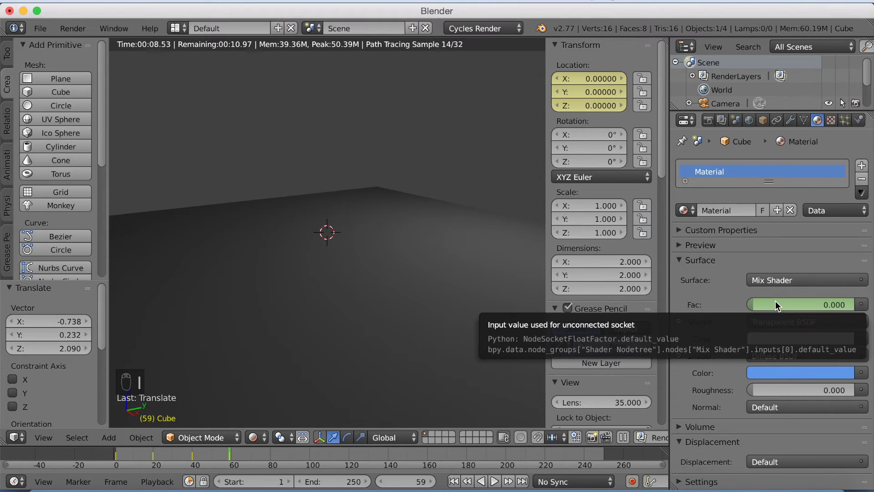
pyautogui.press('i')
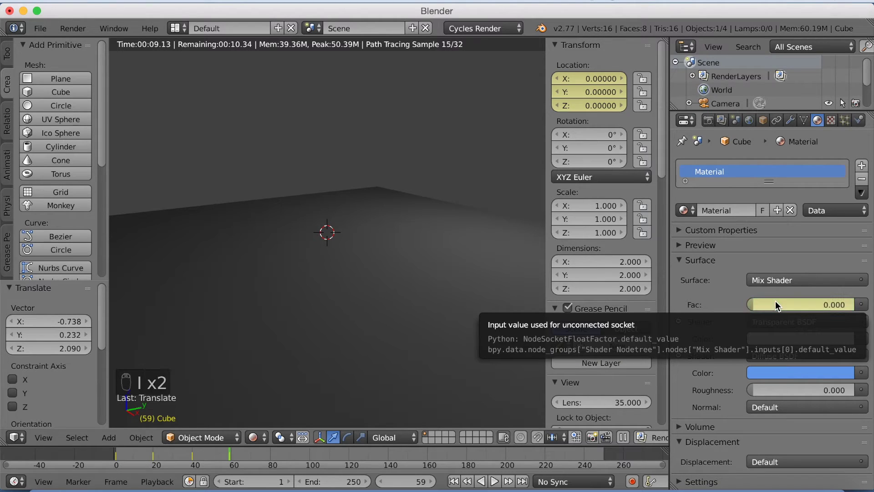
# At frame 60, set the mix factor to 1.000 and move the cube along the ground to about X 2.749, Y -3.375.
pyautogui.click(431, 482)
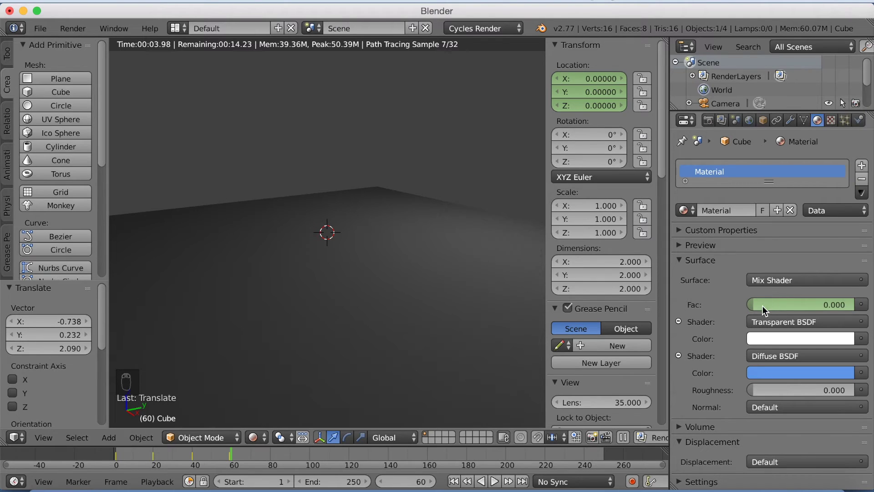
pyautogui.moveTo(760, 304); pyautogui.dragTo(853, 309)
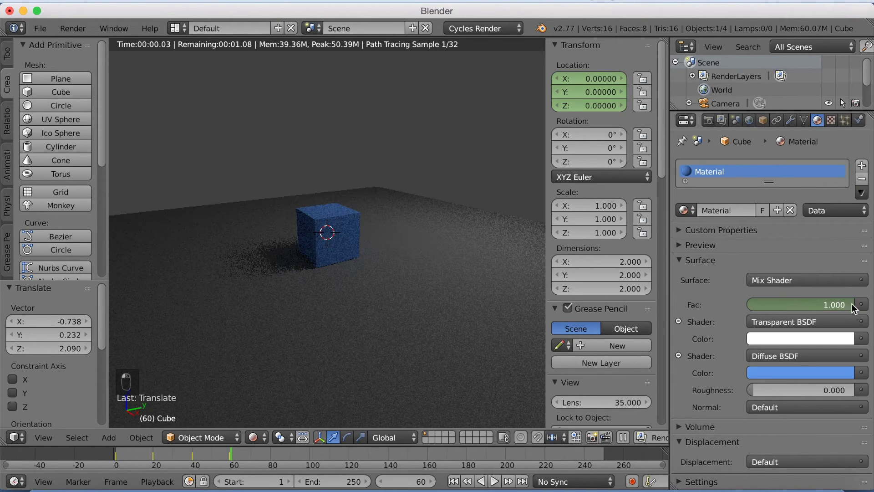
pyautogui.press('g')
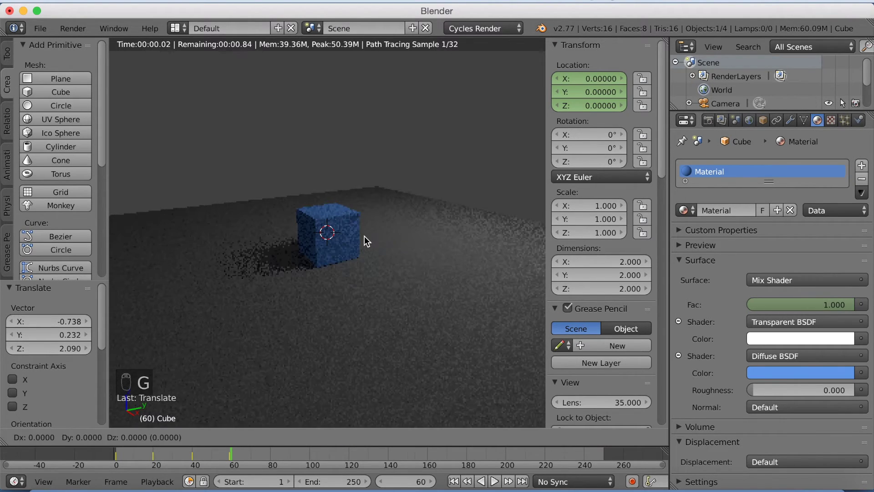
pyautogui.hotkey('shift', 'z')
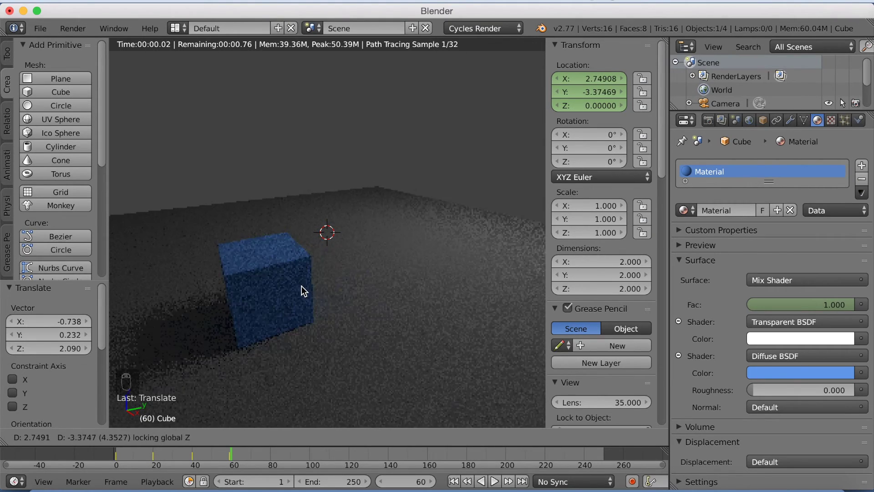
pyautogui.click(302, 286)
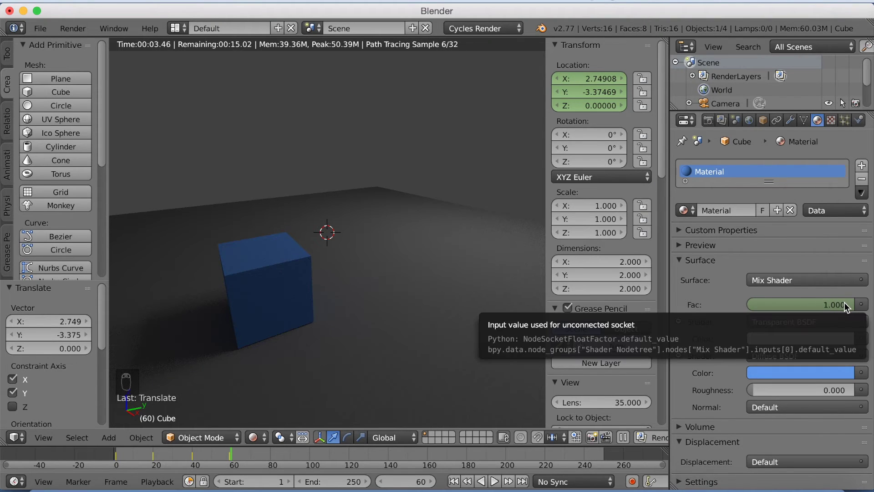
# Set the mix factor to 0.000 and keyframe both the factor and the cube's new location at frame 60.
pyautogui.moveTo(843, 302); pyautogui.dragTo(767, 304)
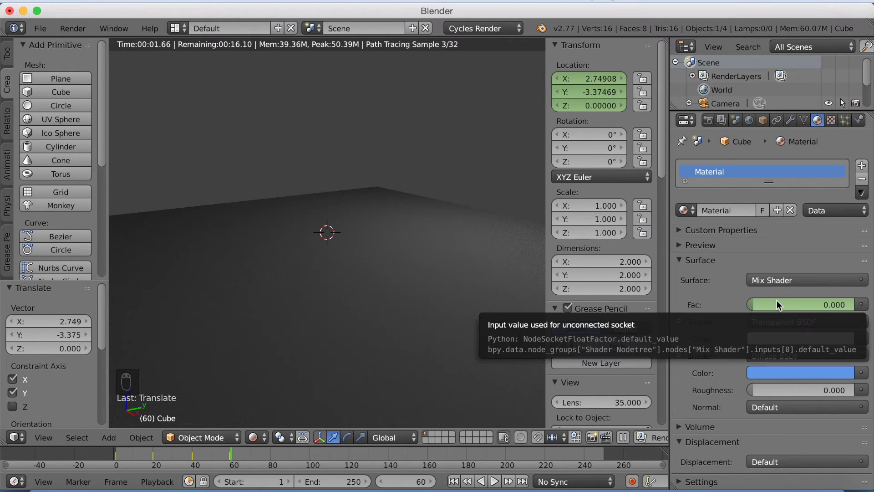
pyautogui.press('i')
pyautogui.press('i')
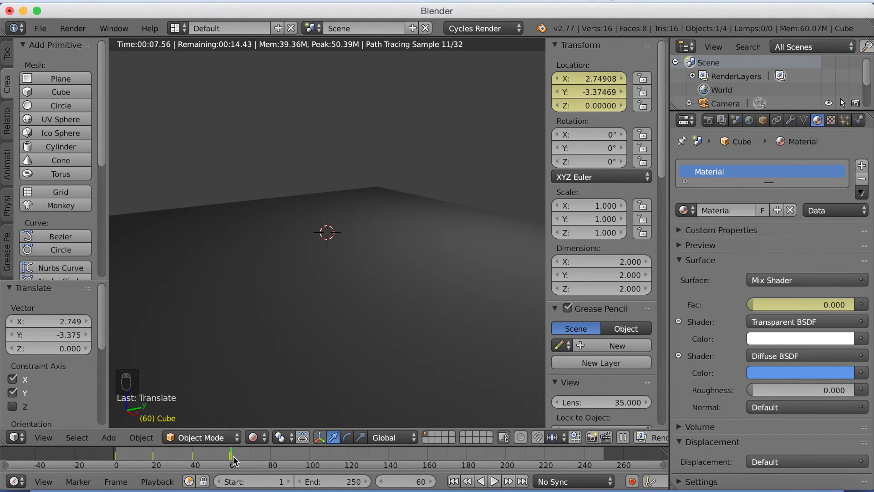
# At frame 79, keyframe the cube's location, then set the mix factor to 1.000 and keyframe it.
pyautogui.moveTo(233, 455); pyautogui.dragTo(270, 462)
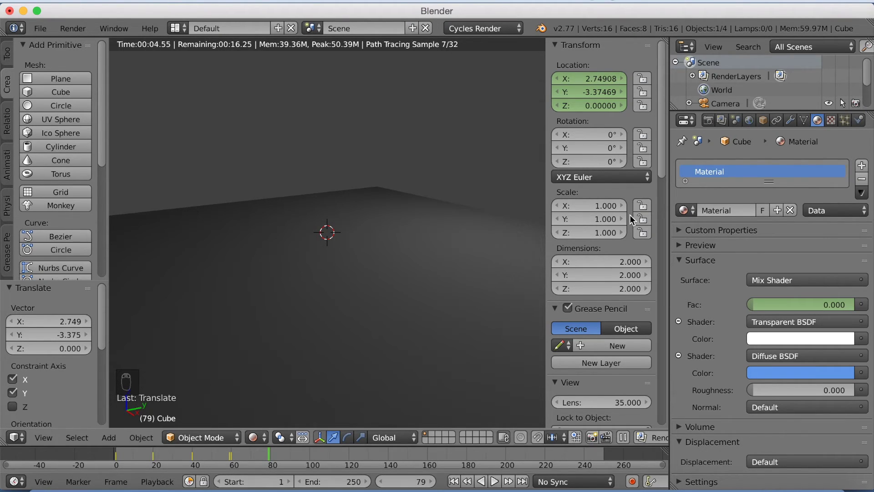
pyautogui.press('i')
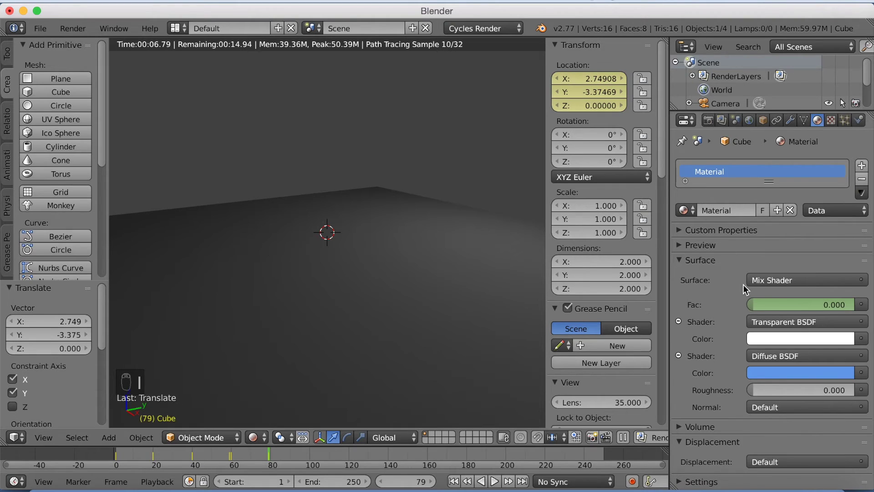
pyautogui.moveTo(755, 301); pyautogui.dragTo(834, 306)
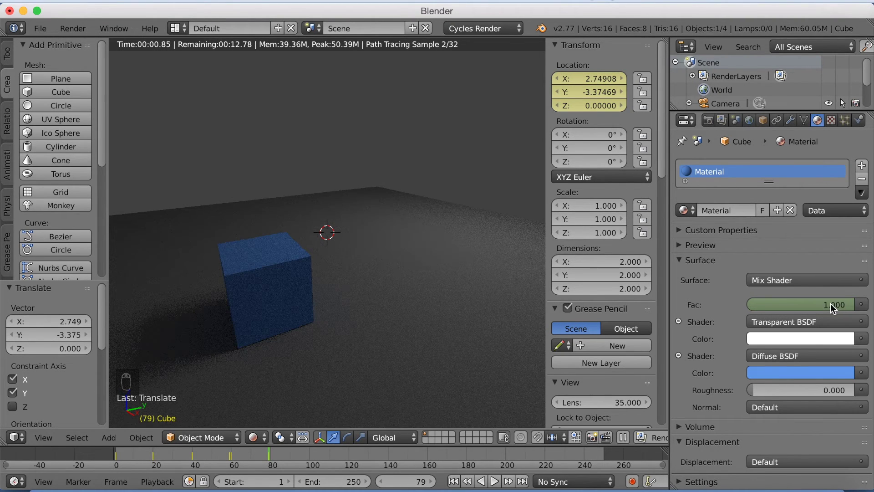
pyautogui.press('i')
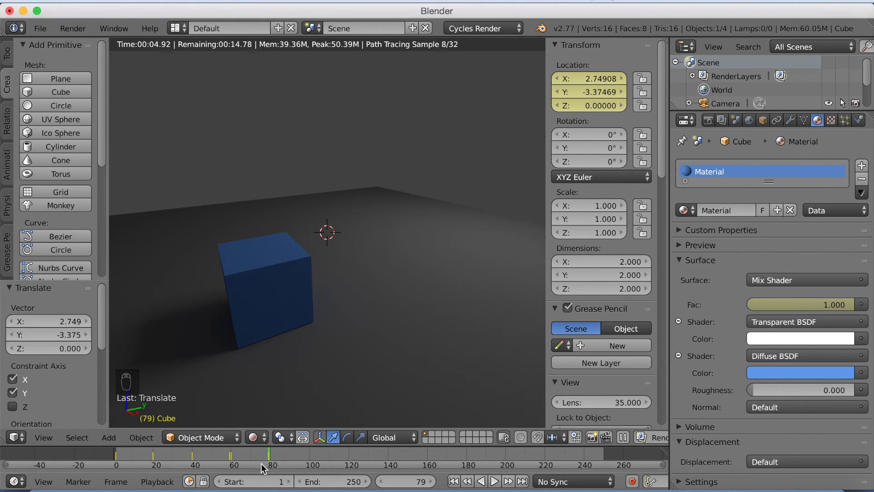
# Play the animation from its beginning to check the cube vanishing and reappearing, then stop playback.
pyautogui.click(120, 455)
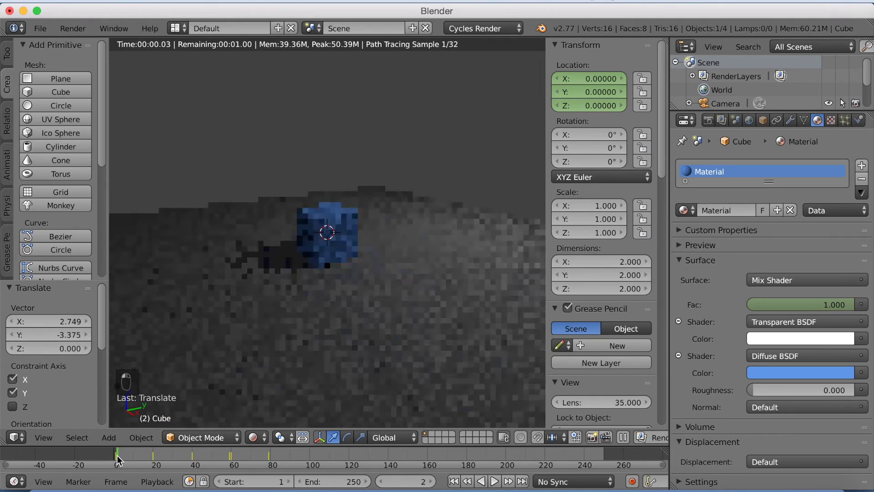
pyautogui.click(495, 481)
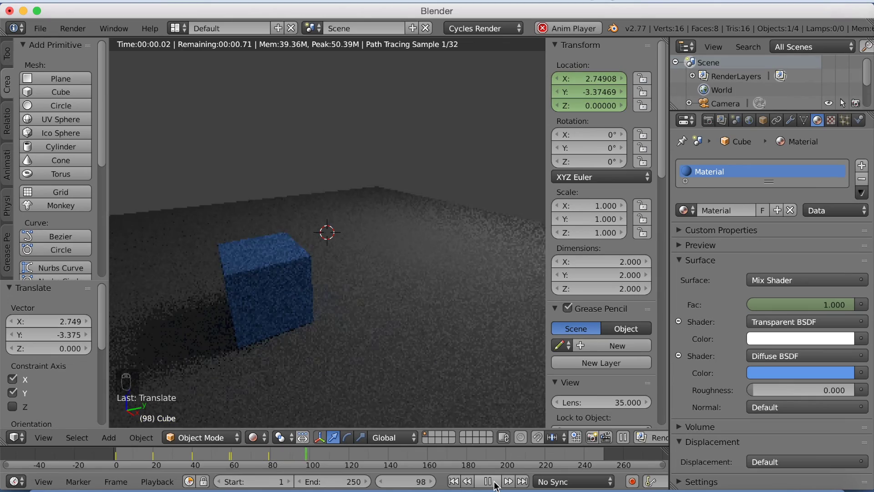
pyautogui.click(488, 481)
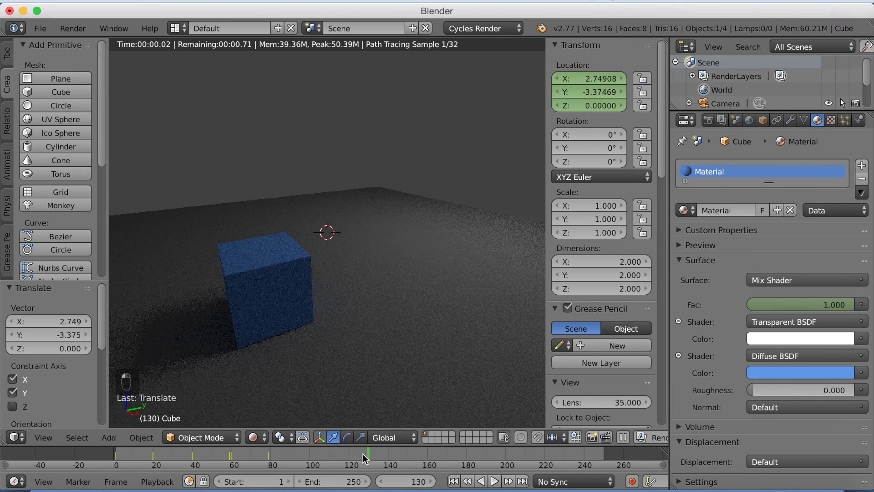
# Go to frame 100, look through the camera and switch the viewport to solid shading.
pyautogui.moveTo(362, 454); pyautogui.dragTo(310, 457)
pyautogui.press('KP_0')
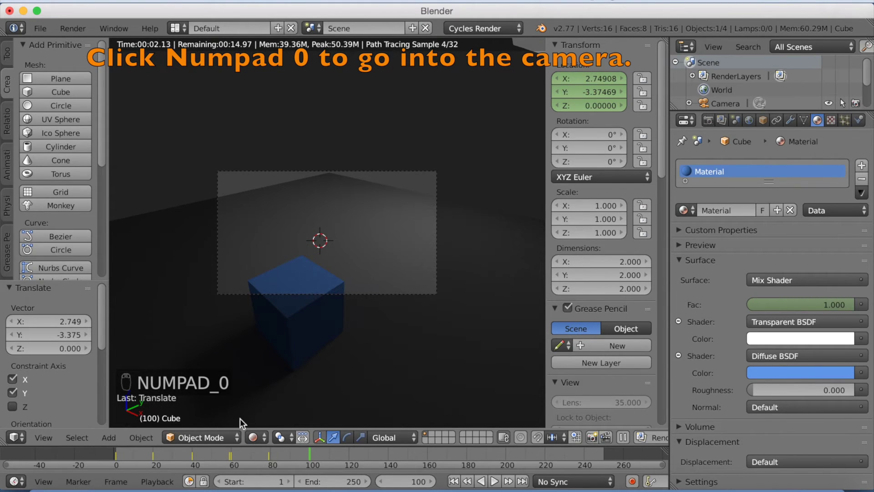
pyautogui.click(252, 437)
pyautogui.click(275, 391)
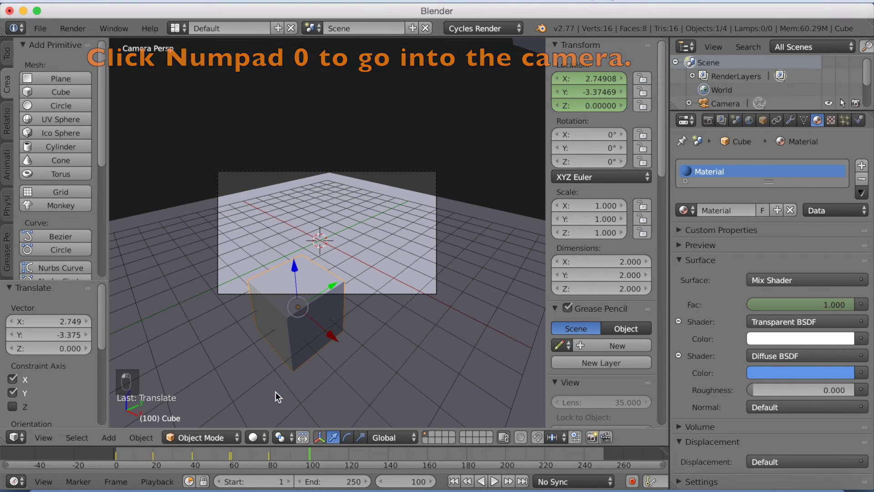
# Select the camera and fly it back to about X 11.24, Y -10.07, Z 5.06 so the whole cube is in frame.
pyautogui.rightClick(394, 171)
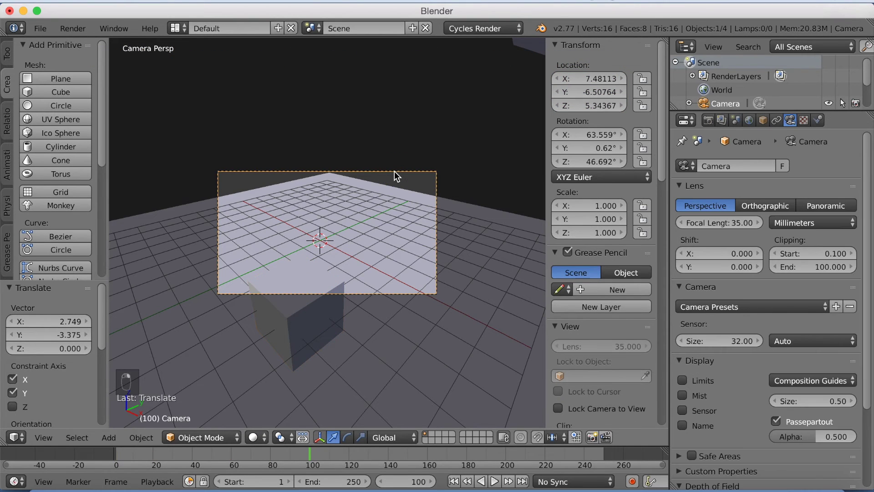
pyautogui.hotkey('shift', 'f')
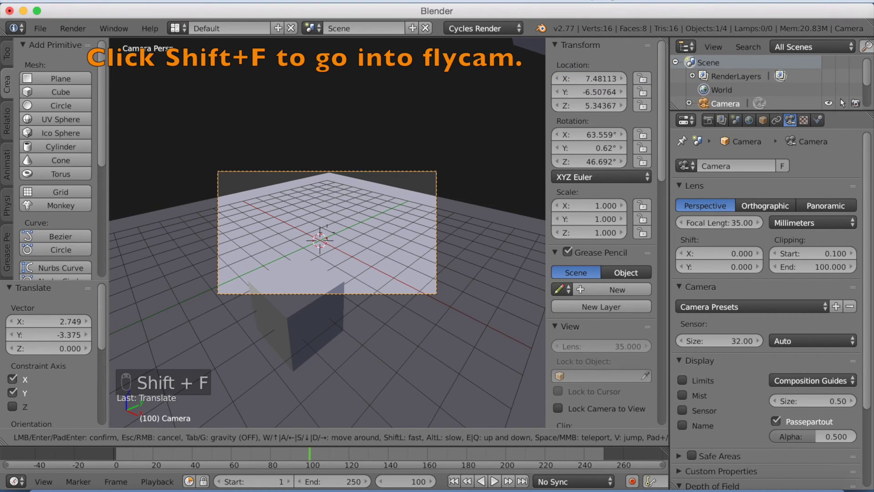
pyautogui.press('w')
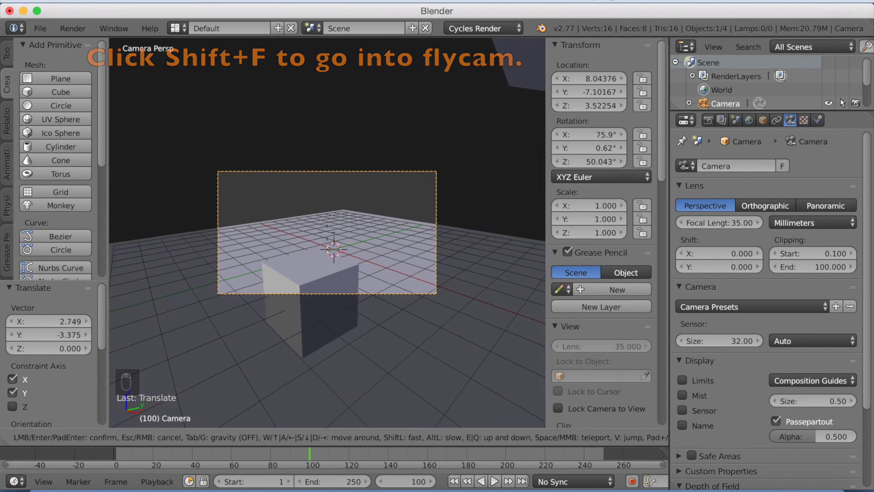
pyautogui.press('s')
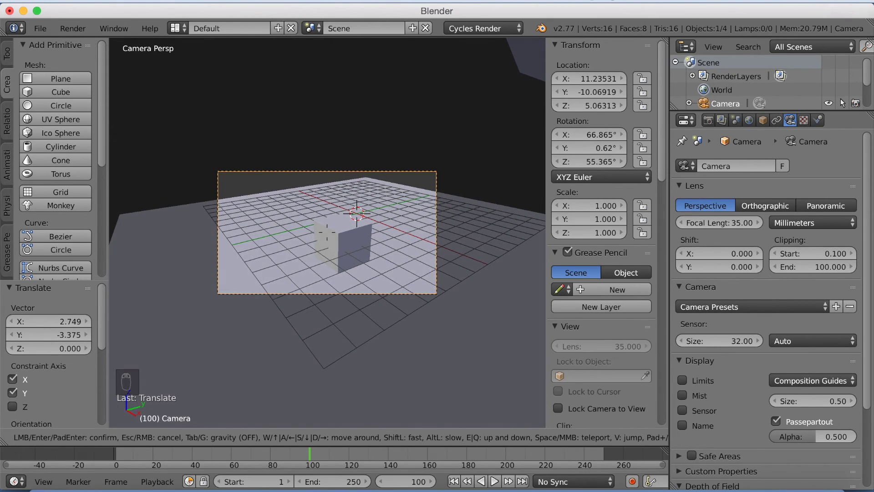
pyautogui.click(327, 233)
# Preview the animation through the camera, then stop it at frame 0.
pyautogui.hotkey('shift', 'alt', 'a')
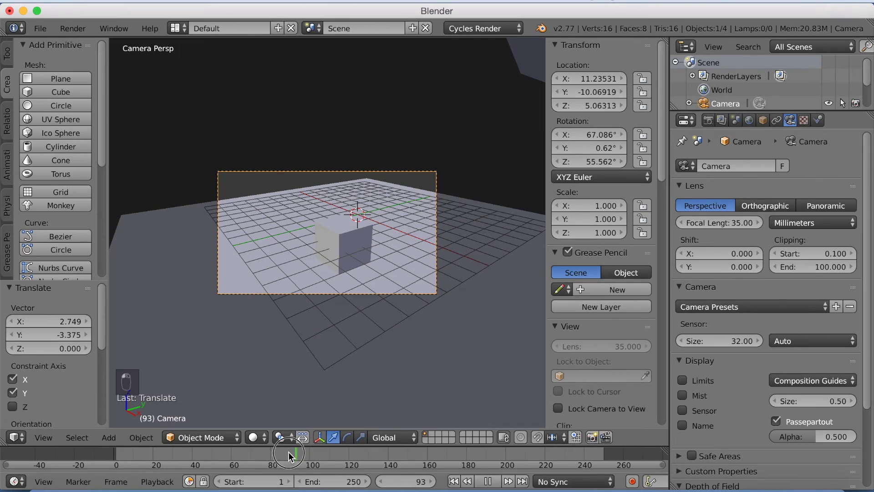
pyautogui.moveTo(225, 458); pyautogui.dragTo(119, 468)
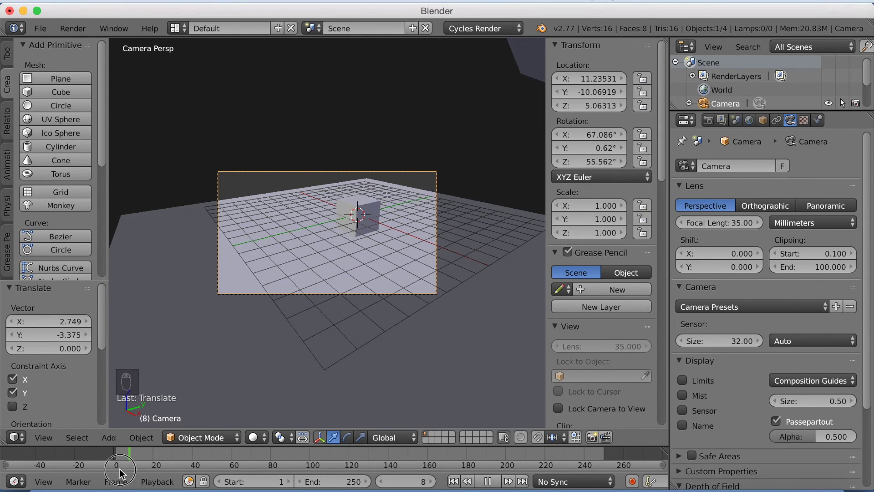
pyautogui.hotkey('alt', 'a')
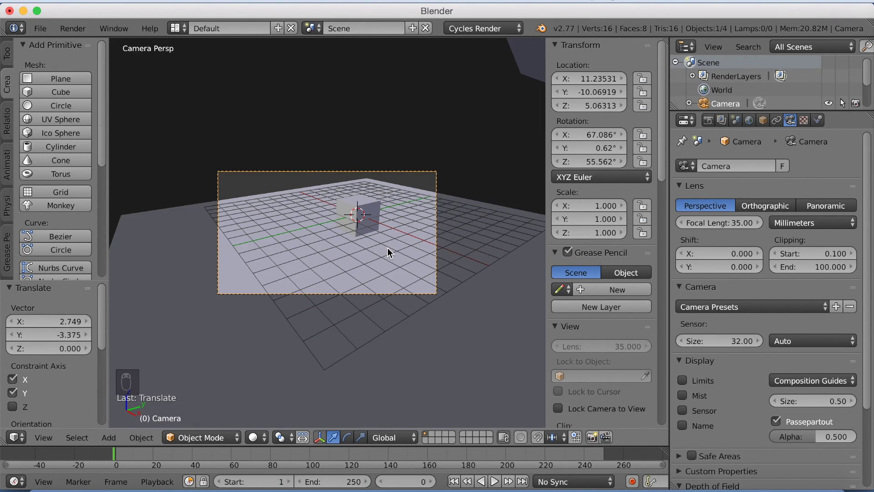
# Scale the ground plane up by about 2.85 so it extends beyond the camera frame.
pyautogui.rightClick(389, 245)
pyautogui.press('s')
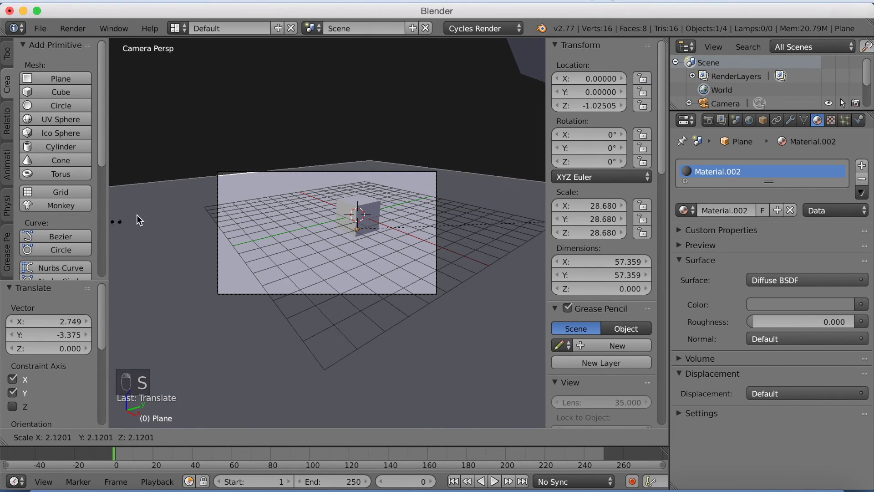
pyautogui.click(180, 201)
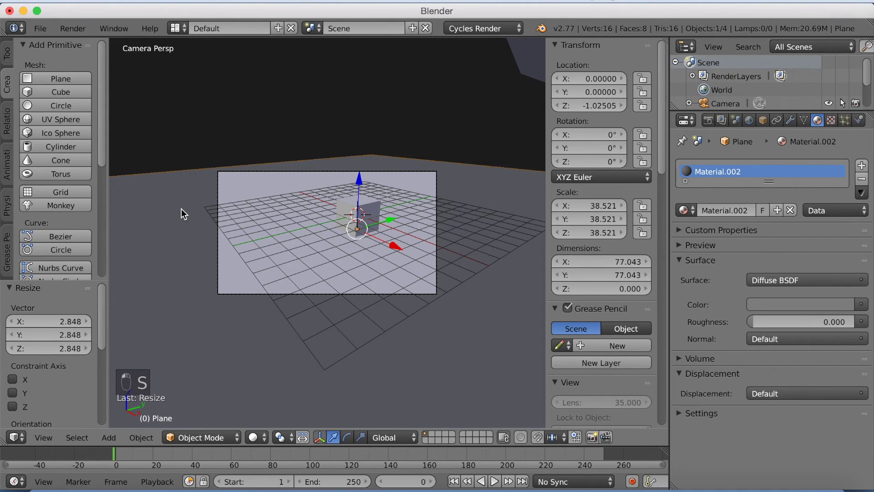
# Switch the camera view to rendered shading at frame 19 and scrub through the animation to frame 101.
pyautogui.scroll(4, 430, 224)
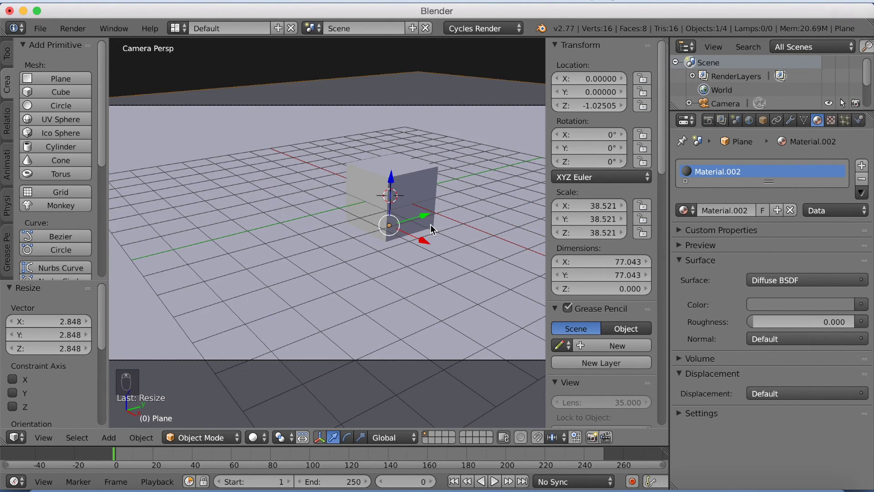
pyautogui.moveTo(119, 453); pyautogui.dragTo(152, 453)
pyautogui.click(257, 437)
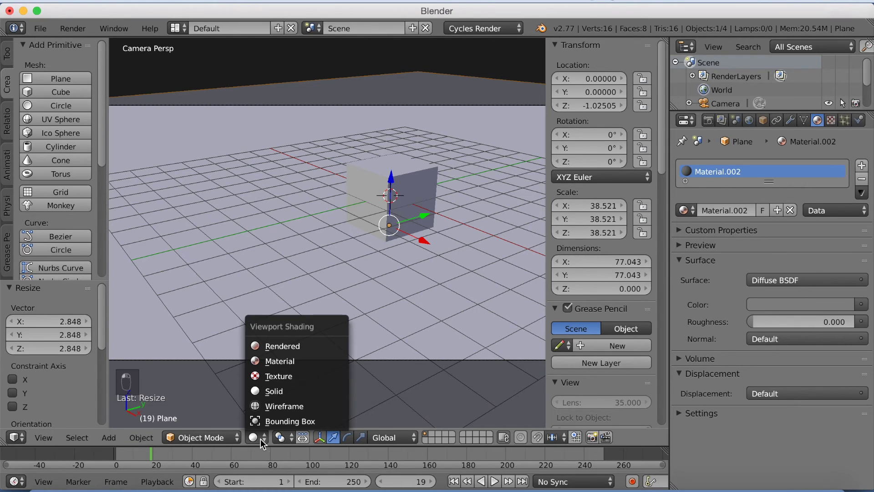
pyautogui.click(290, 345)
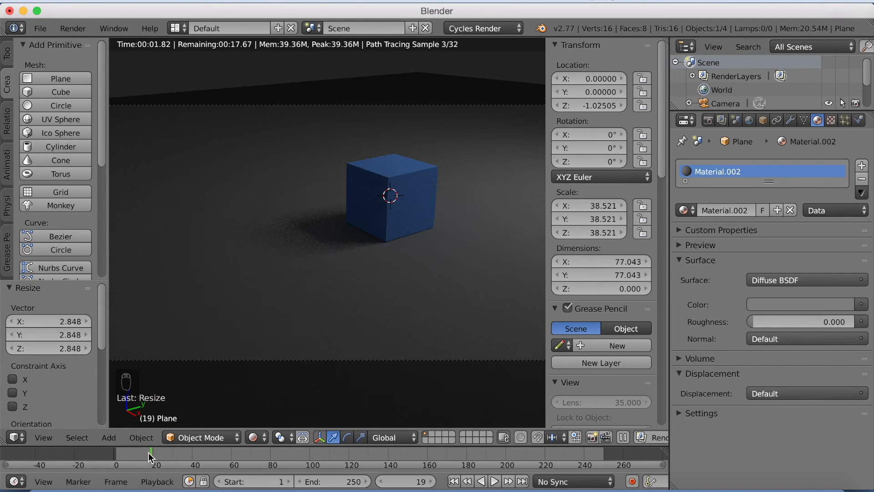
pyautogui.moveTo(148, 452); pyautogui.dragTo(307, 457)
# In the render dimensions, set the resolution scale to 100% and the end frame to 100.
pyautogui.click(707, 120)
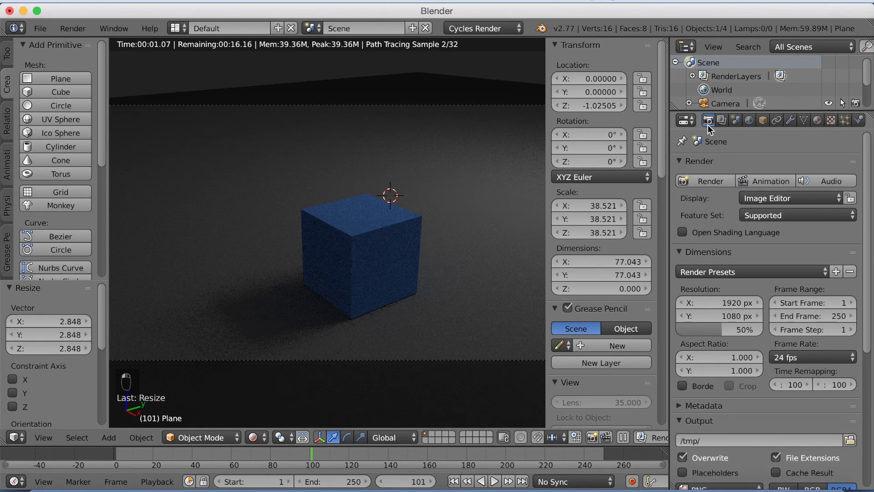
pyautogui.moveTo(725, 332); pyautogui.dragTo(763, 329)
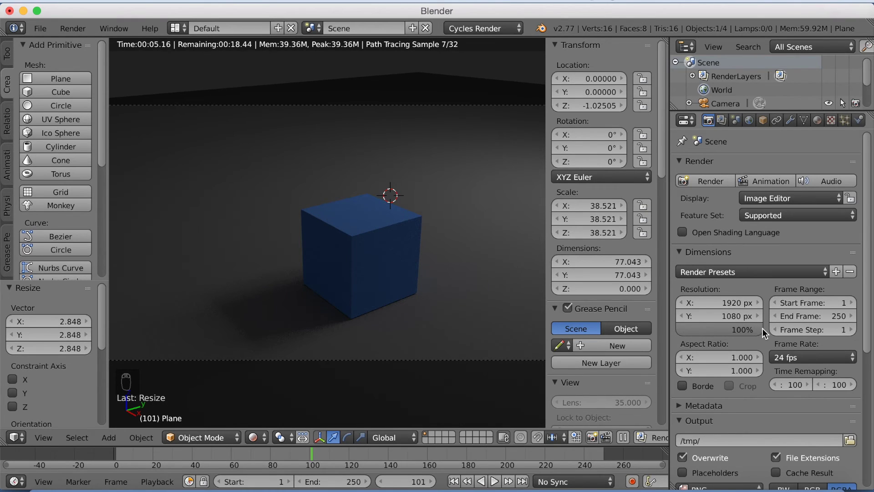
pyautogui.click(808, 314)
pyautogui.write('100')
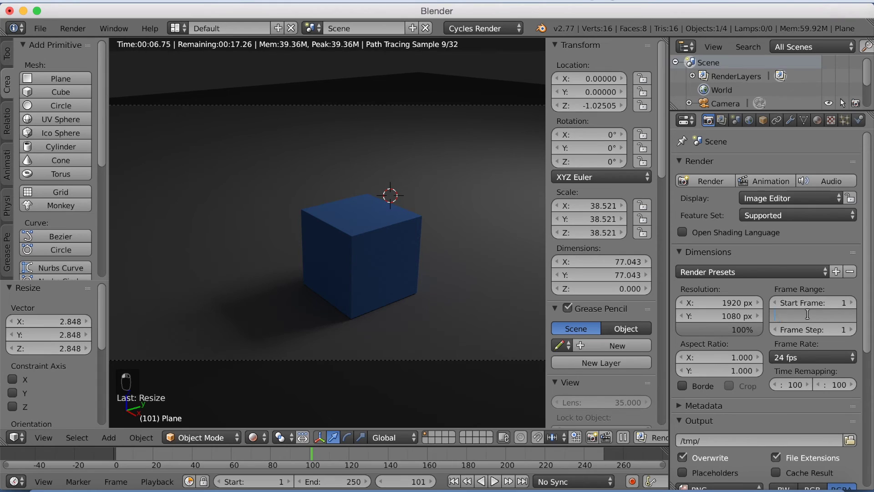
pyautogui.press('Return')
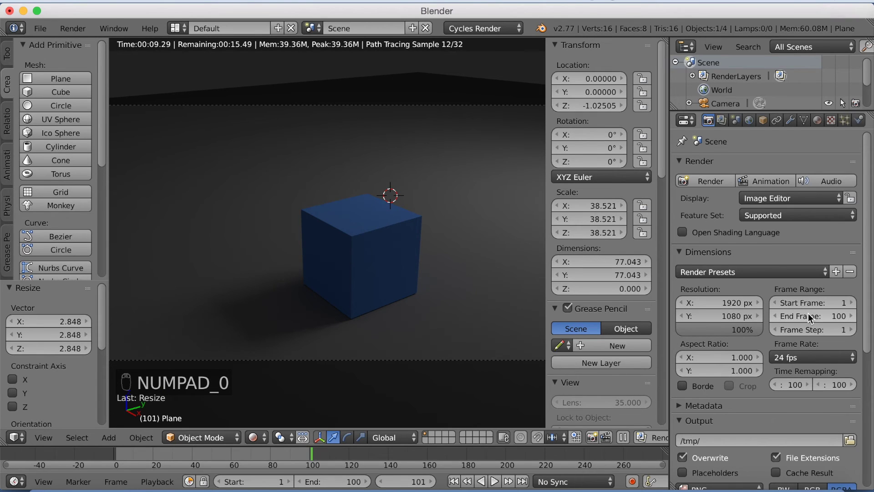
# Set the render output path to the Desktop folder with the file name cube.
pyautogui.scroll(-5, 780, 327)
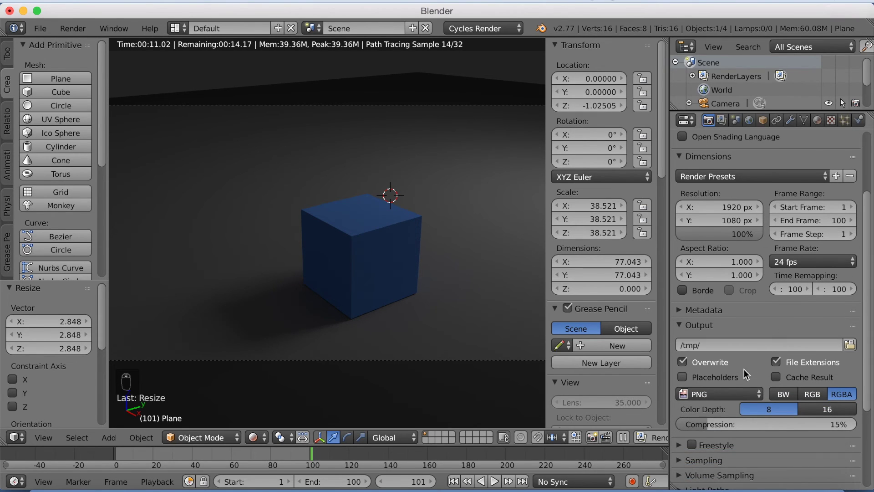
pyautogui.click(849, 345)
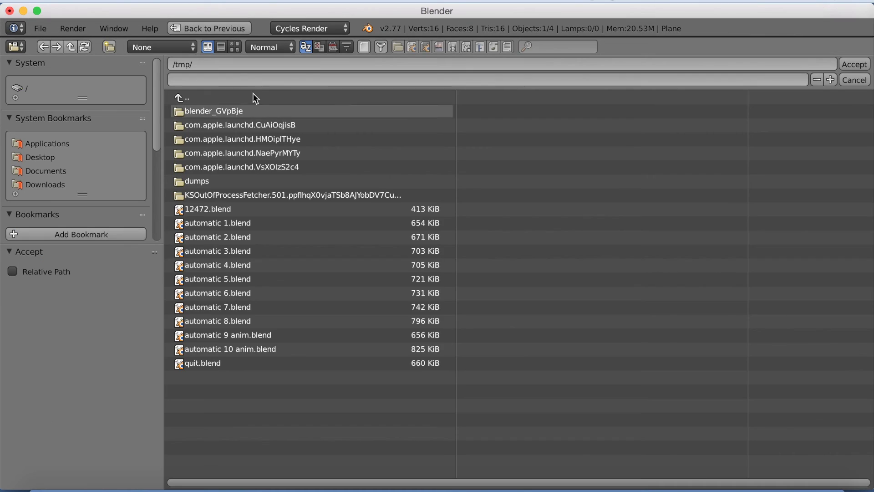
pyautogui.click(41, 158)
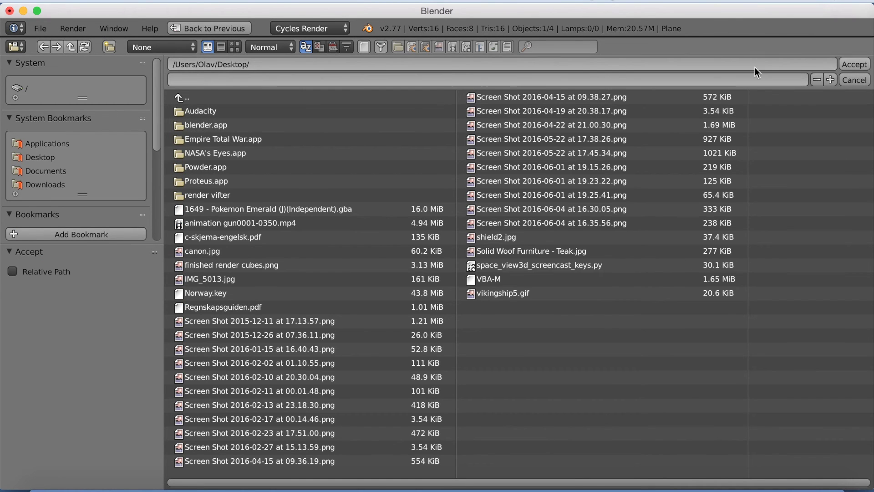
pyautogui.click(718, 76)
pyautogui.write('cube')
pyautogui.press('Return')
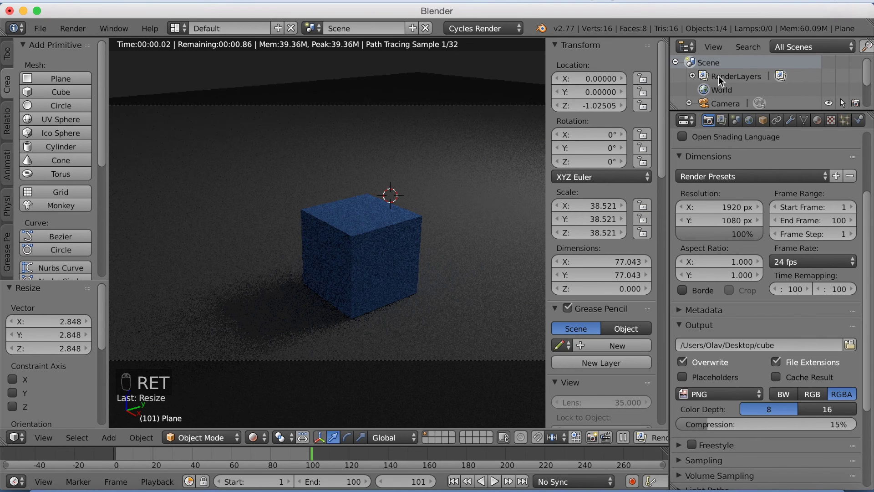
# Expand the render sampling settings and set the output file format to H.264.
pyautogui.scroll(-5, 782, 191)
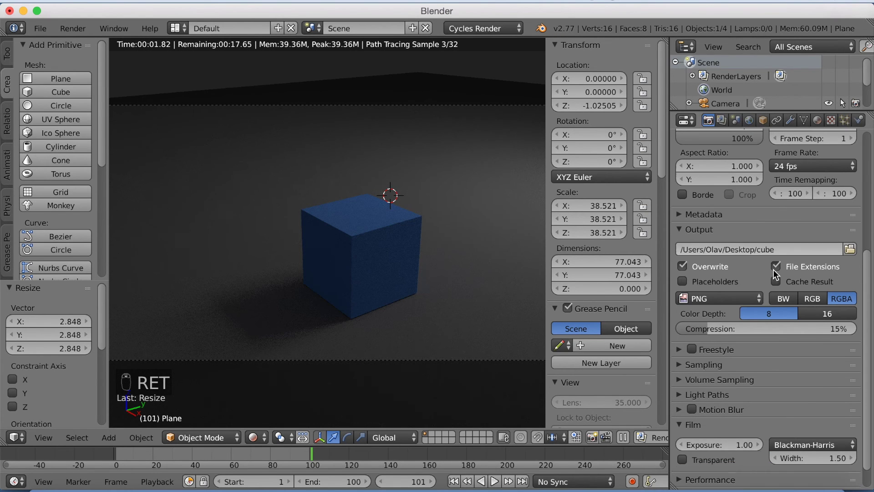
pyautogui.click(705, 364)
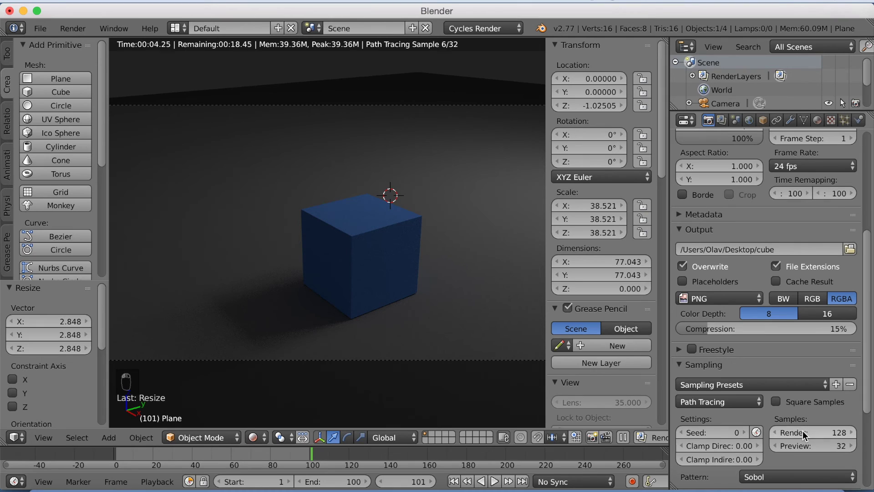
pyautogui.scroll(2, 764, 337)
pyautogui.scroll(4, 763, 329)
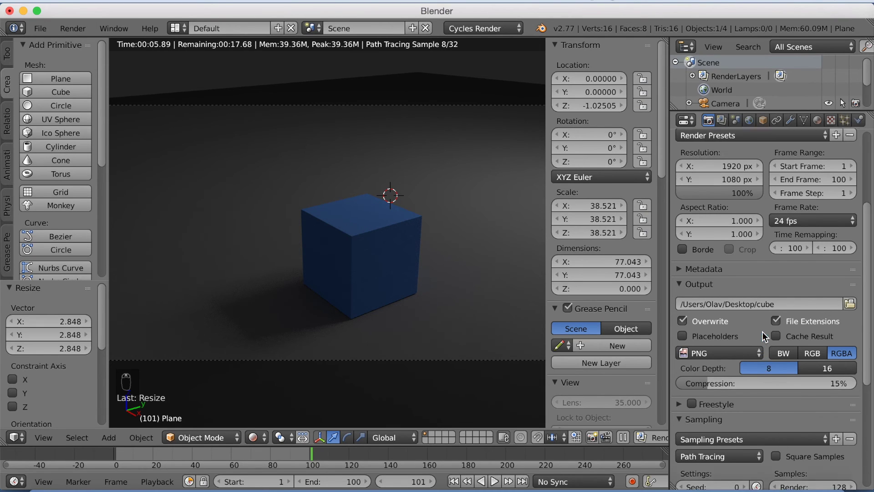
pyautogui.click(722, 380)
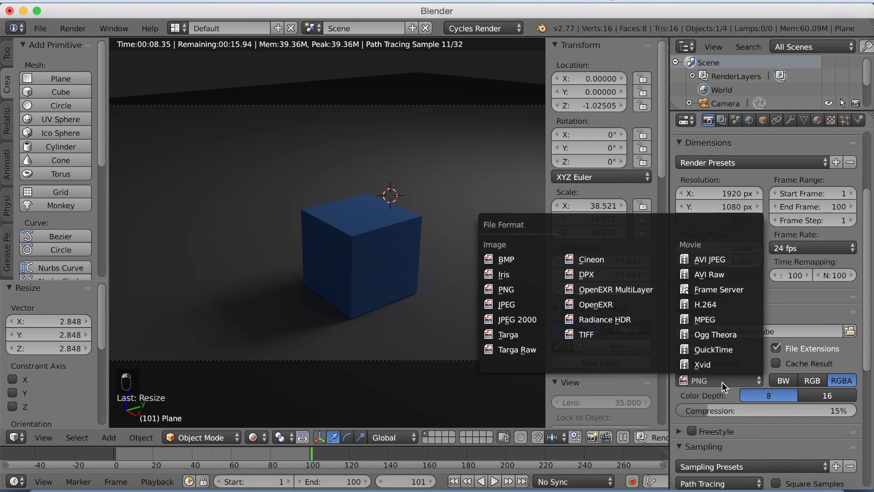
pyautogui.click(719, 306)
# Expand the encoding settings and set the container format to MPEG-4.
pyautogui.scroll(-4, 769, 356)
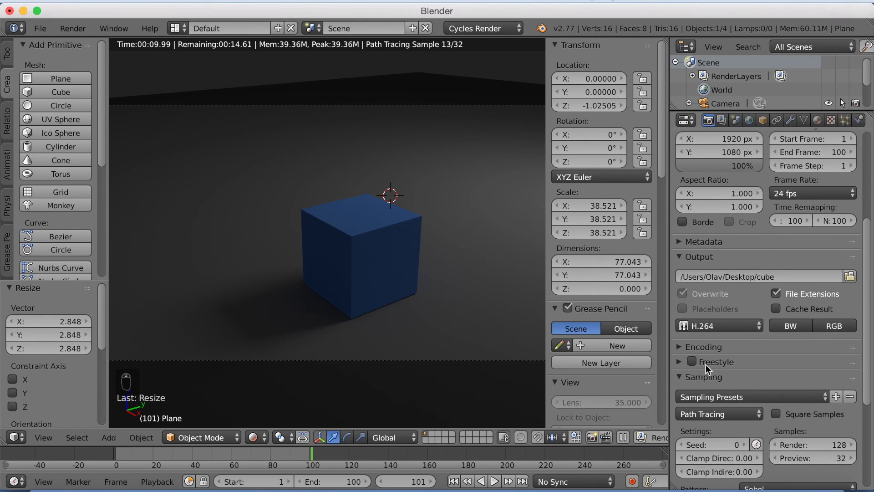
pyautogui.click(701, 347)
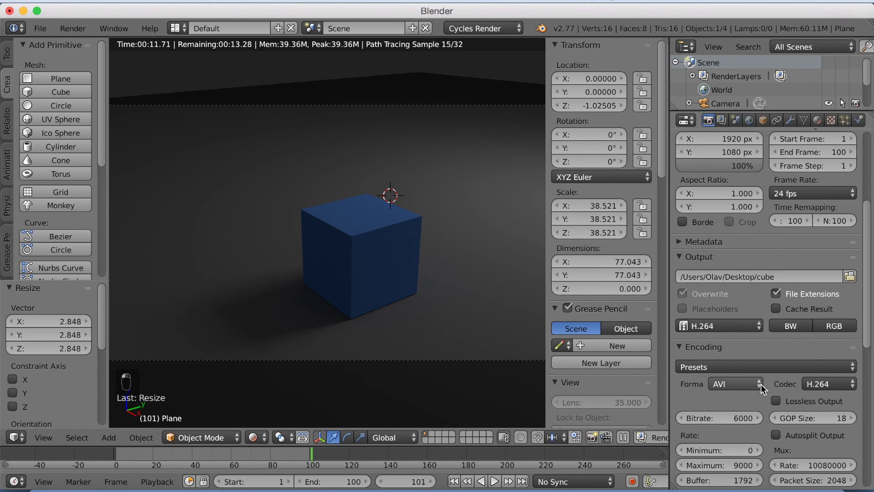
pyautogui.click(754, 383)
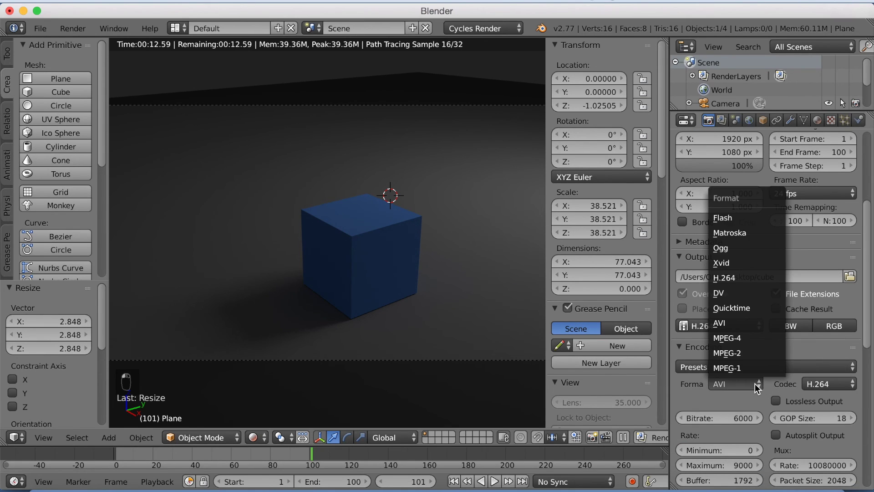
pyautogui.click(740, 340)
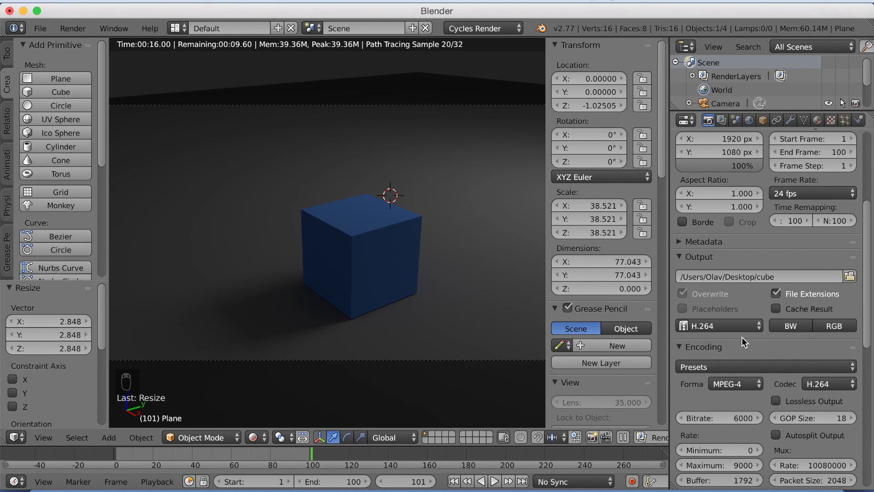
# Switch the viewport to solid shading and start rendering the full animation.
pyautogui.scroll(6, 742, 337)
pyautogui.scroll(-2, 406, 248)
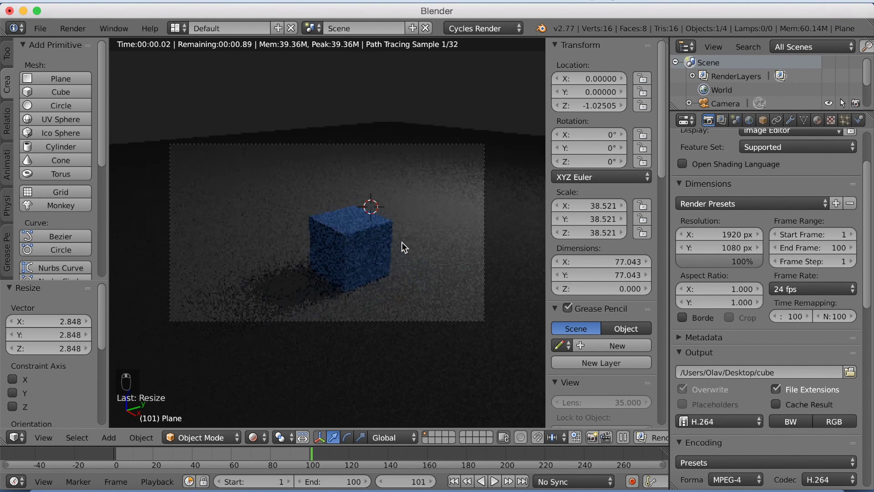
pyautogui.scroll(5, 775, 304)
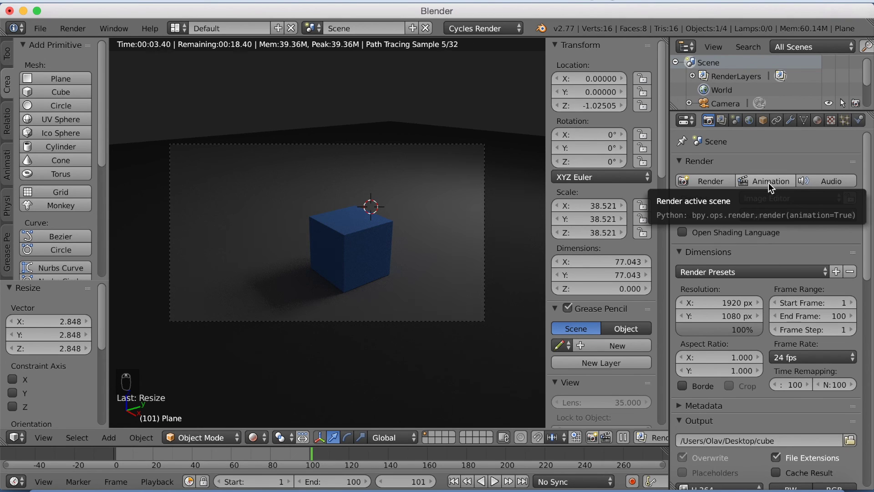
pyautogui.click(253, 437)
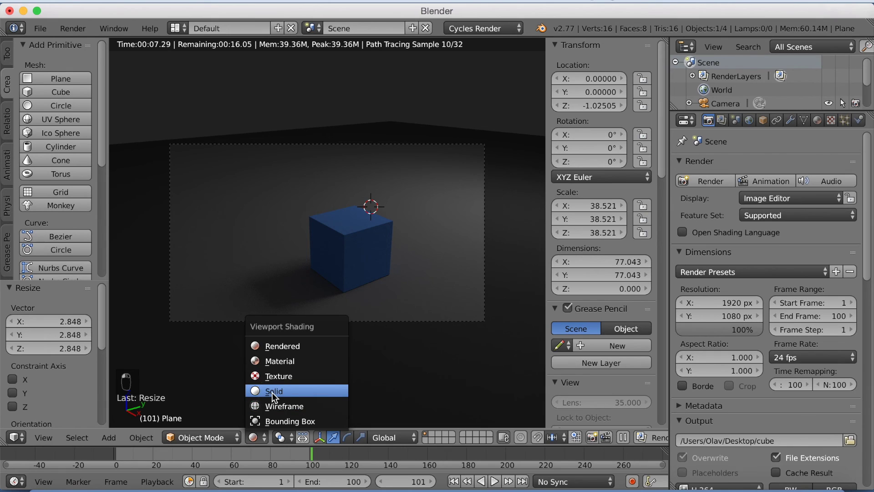
pyautogui.click(274, 391)
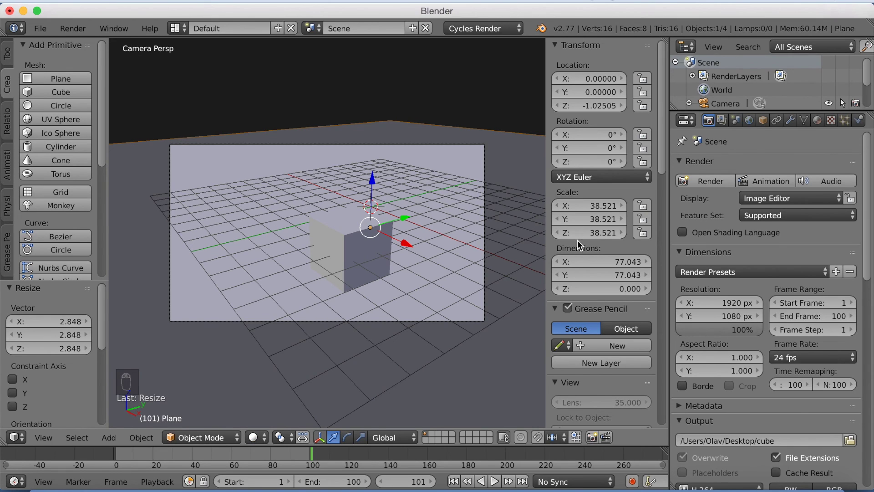
pyautogui.click(765, 180)
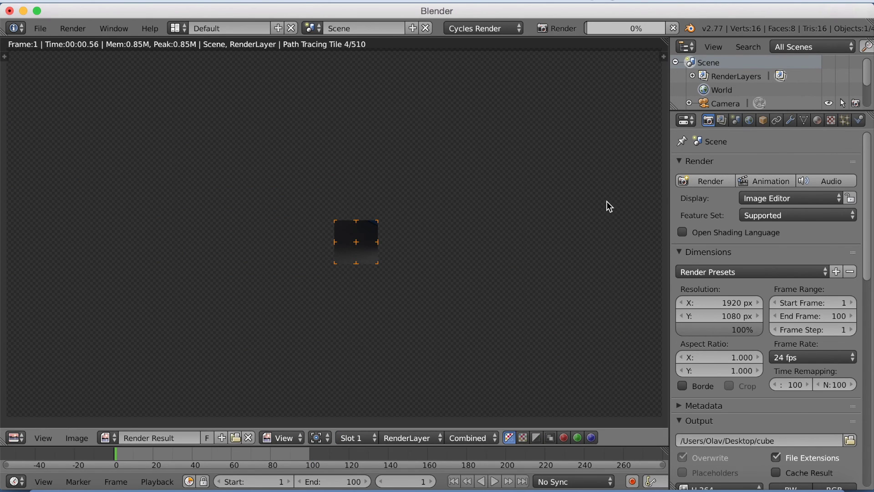